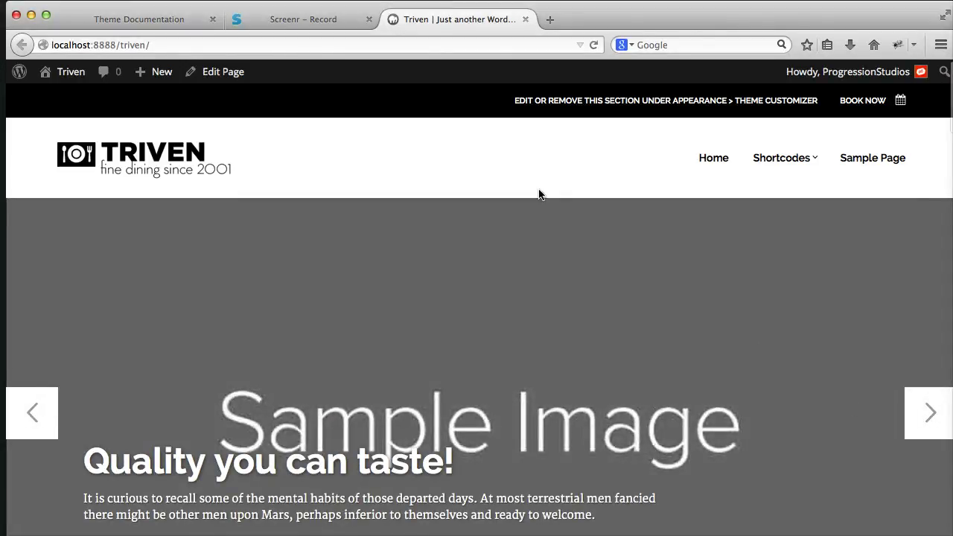
Create a new WordPress page titled "Reservations Page" and publish it.
click(70, 78)
mouse_move(72, 232)
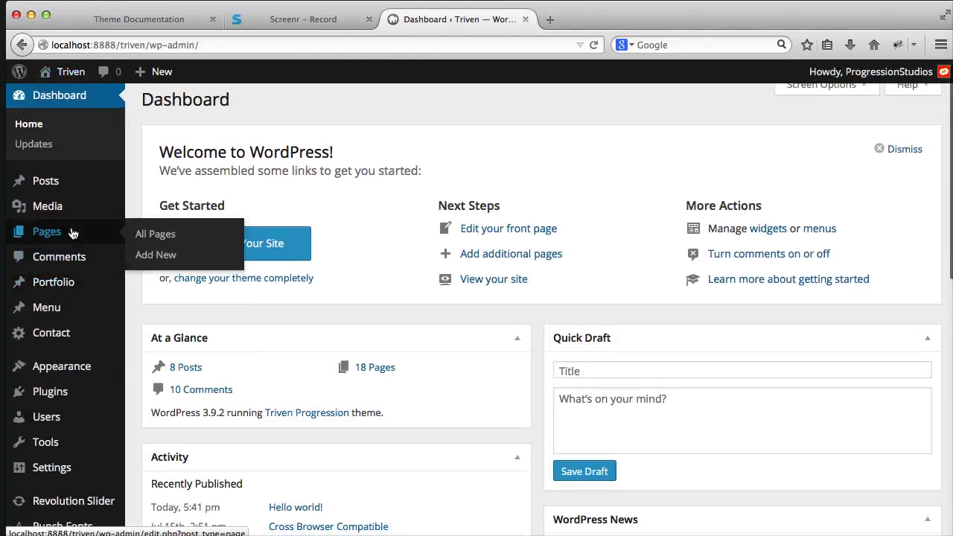
click(145, 255)
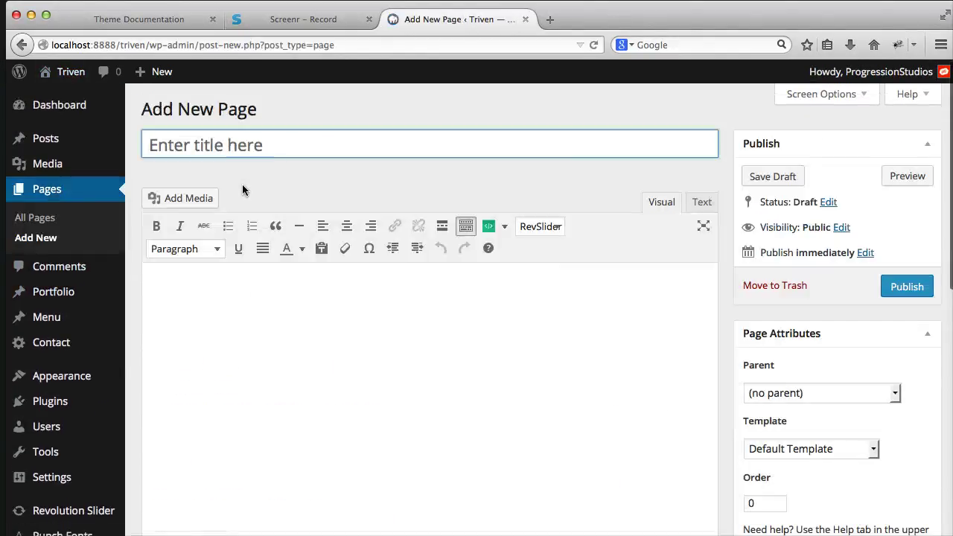
text(Reservations Page)
click(903, 290)
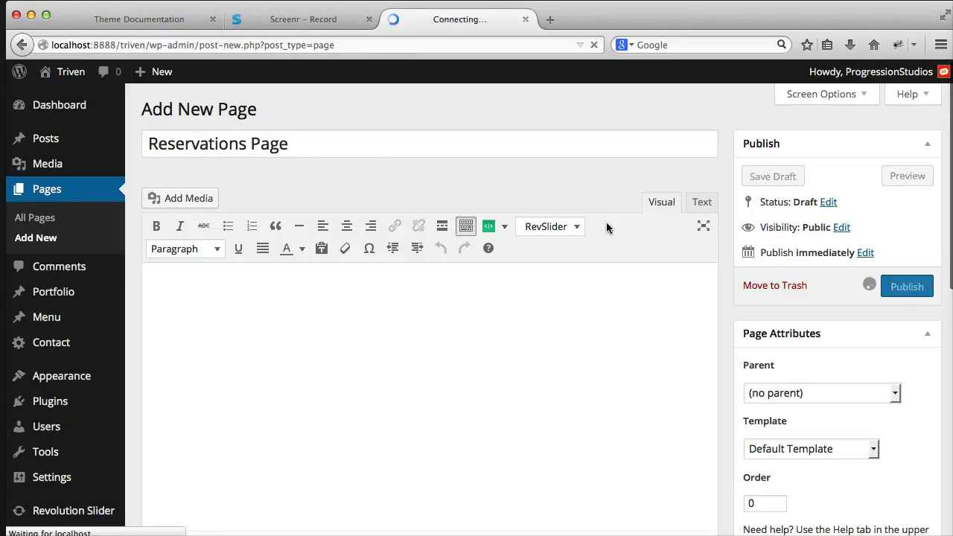
Open the published Reservations Page in a separate browser tab and look over its front-end layout.
right_click(214, 72)
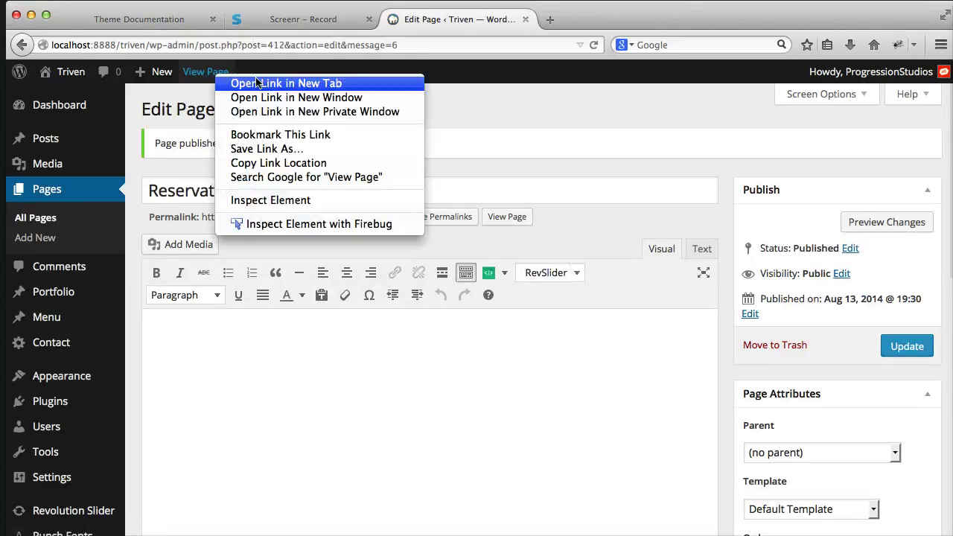
click(550, 80)
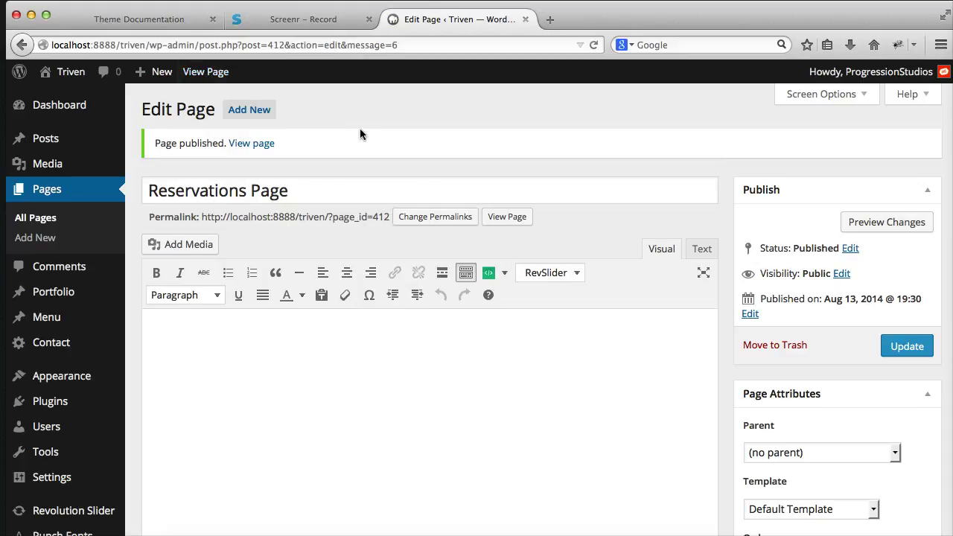
mouse_move(74, 349)
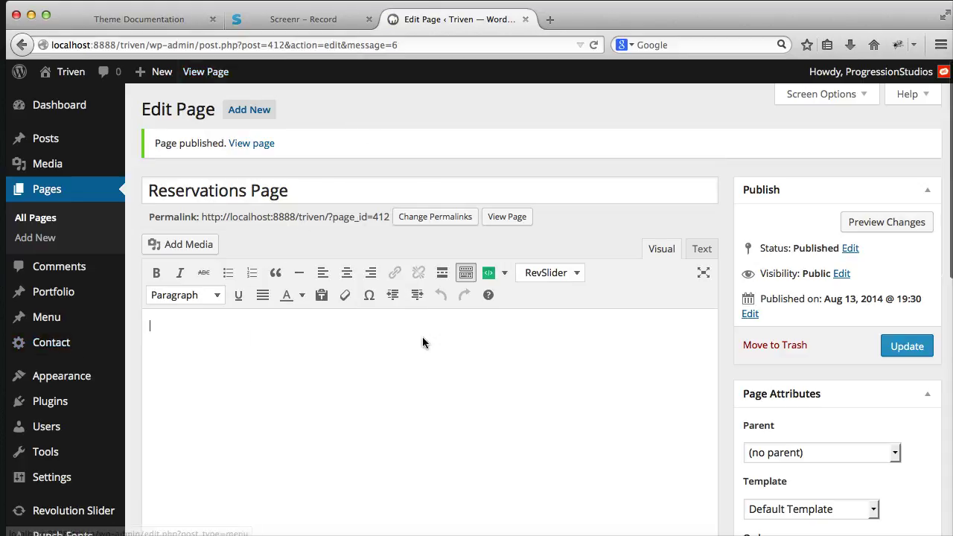
scroll(149, 297, down, 2)
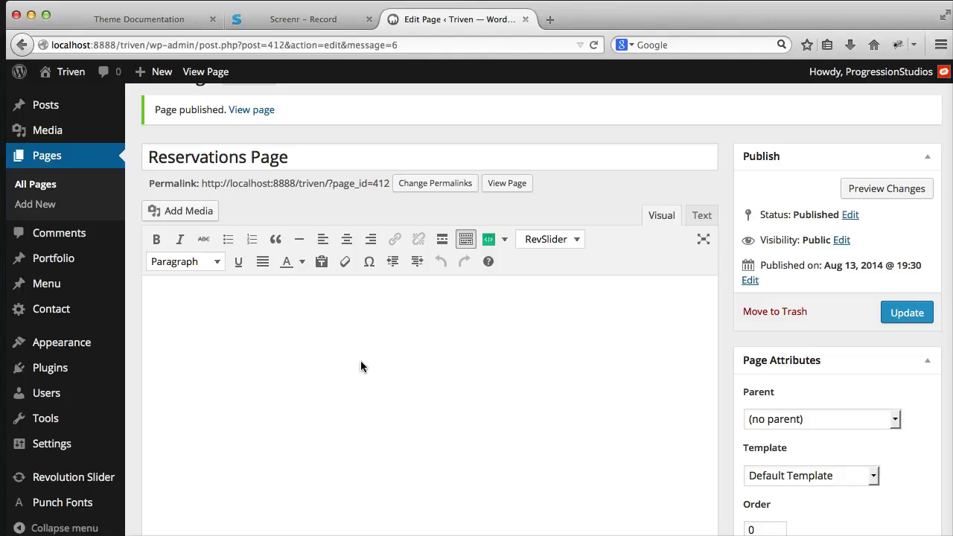
click(225, 317)
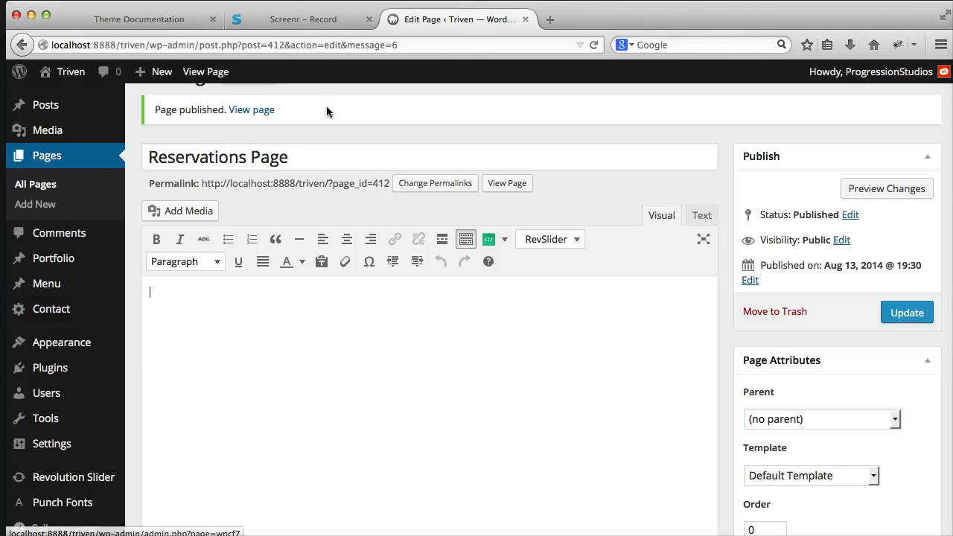
click(313, 151)
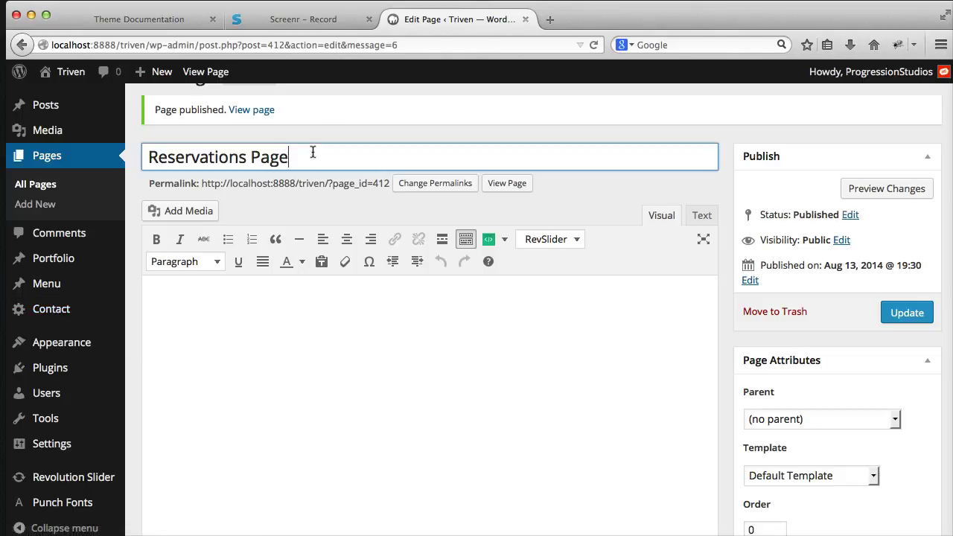
super+click(504, 185)
key(ctrl+Tab)
scroll(333, 210, down, 5)
scroll(166, 322, up, 5)
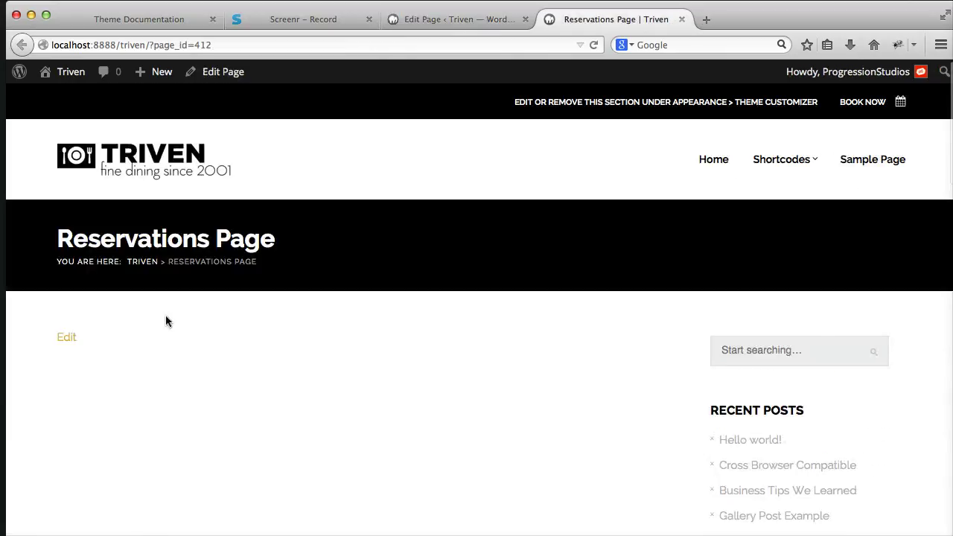
Create a new contact form in the default language (English), title it "Reservations Form", and save it.
click(441, 19)
mouse_move(102, 310)
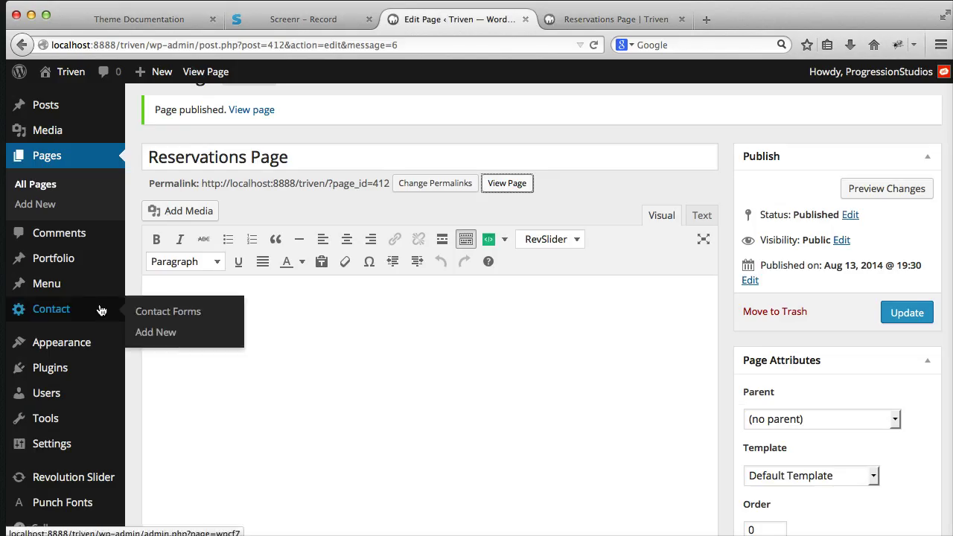
click(172, 332)
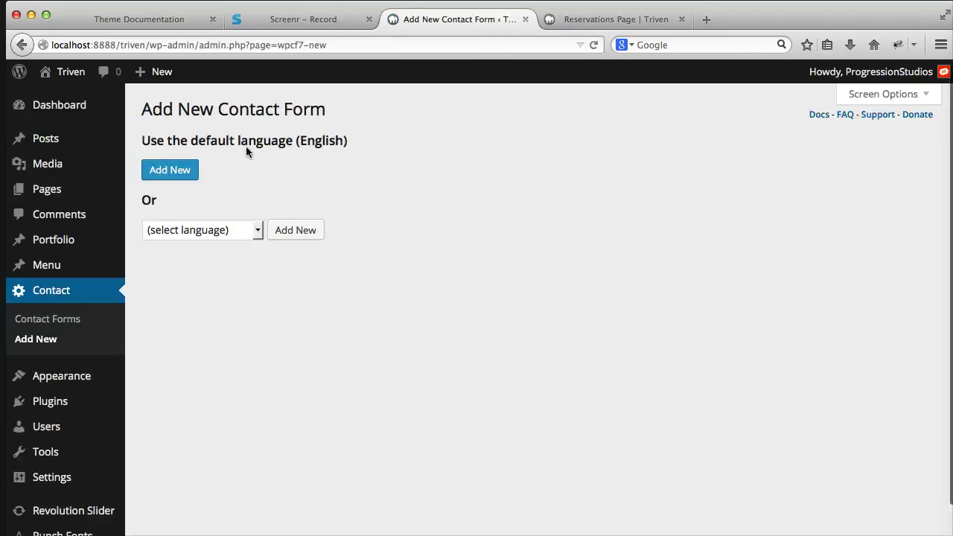
click(184, 171)
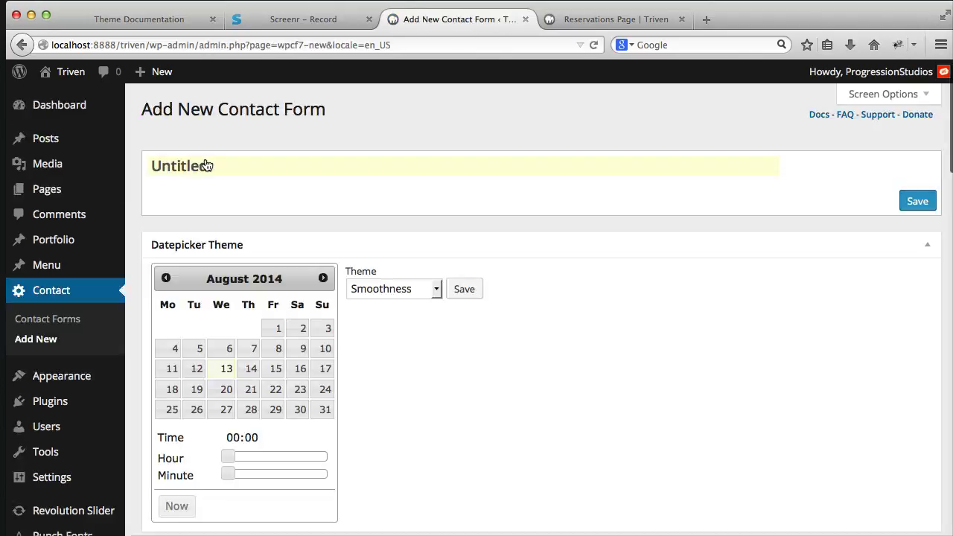
click(226, 160)
key(super+a)
text(Rse)
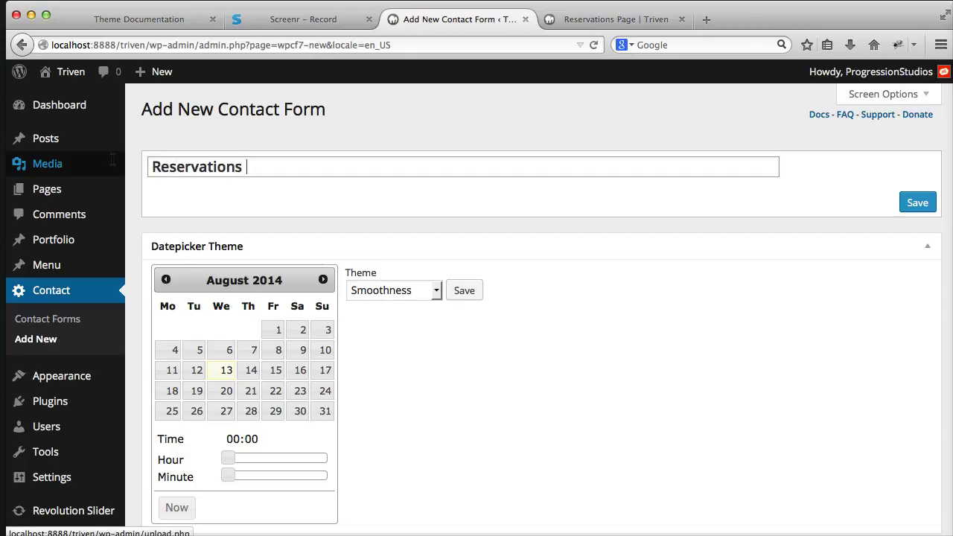
click(451, 131)
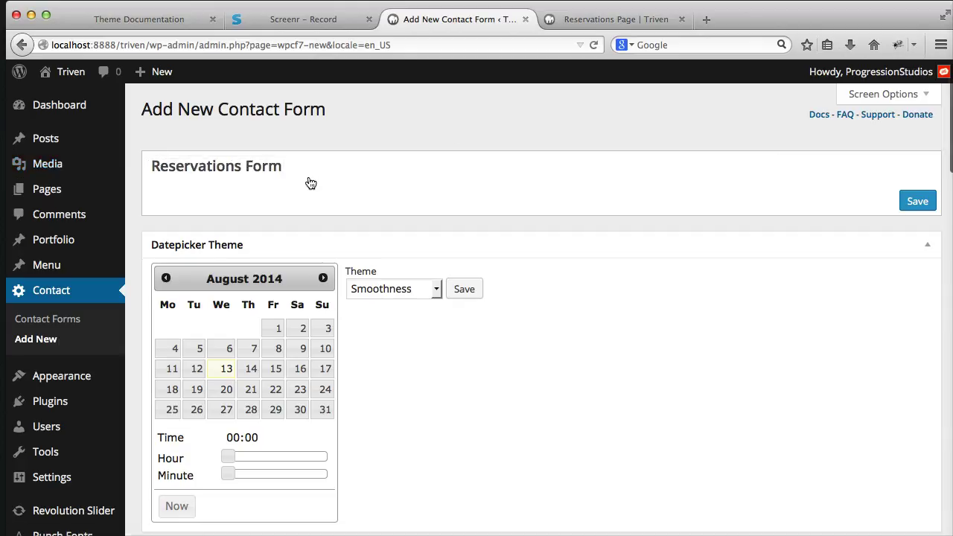
click(917, 203)
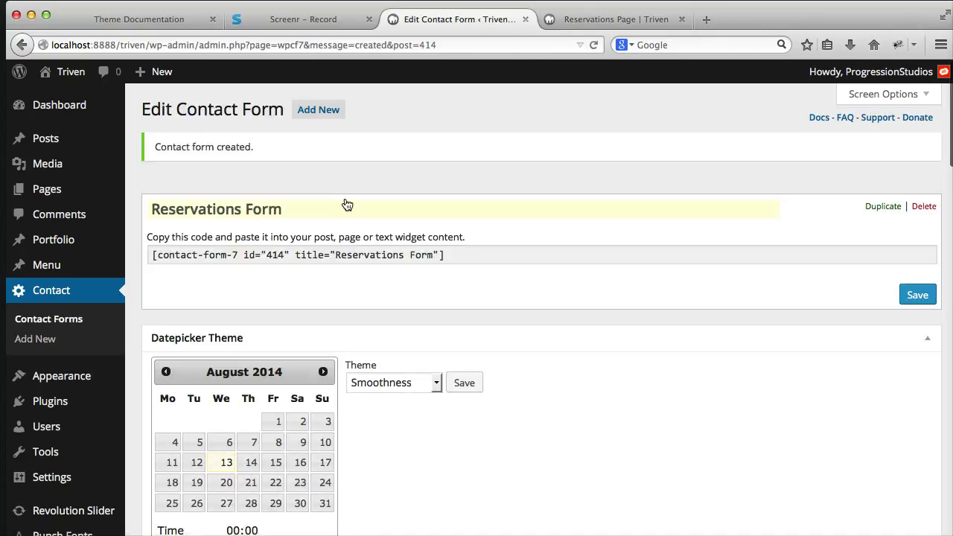
Copy the shortcode of the Reservations Form.
drag(152, 254, 470, 253)
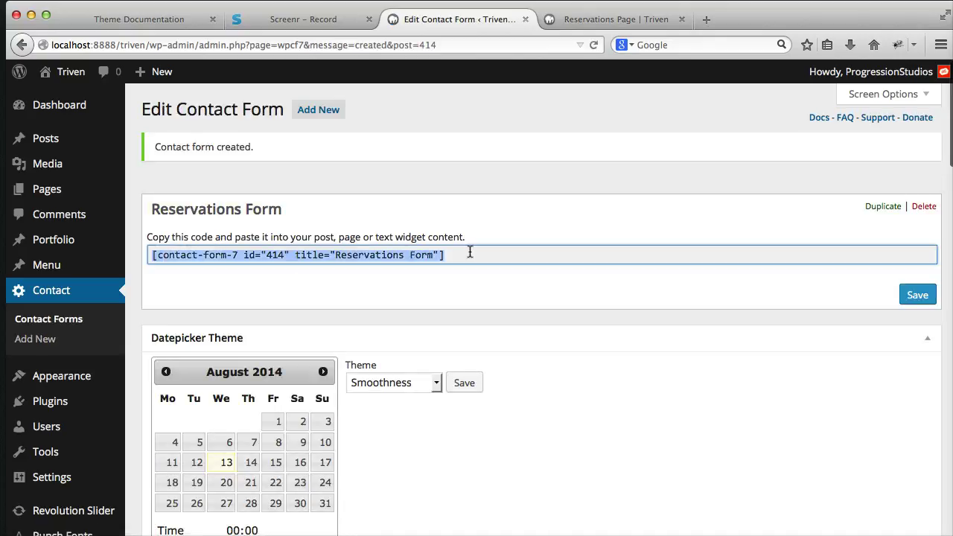
right_click(349, 260)
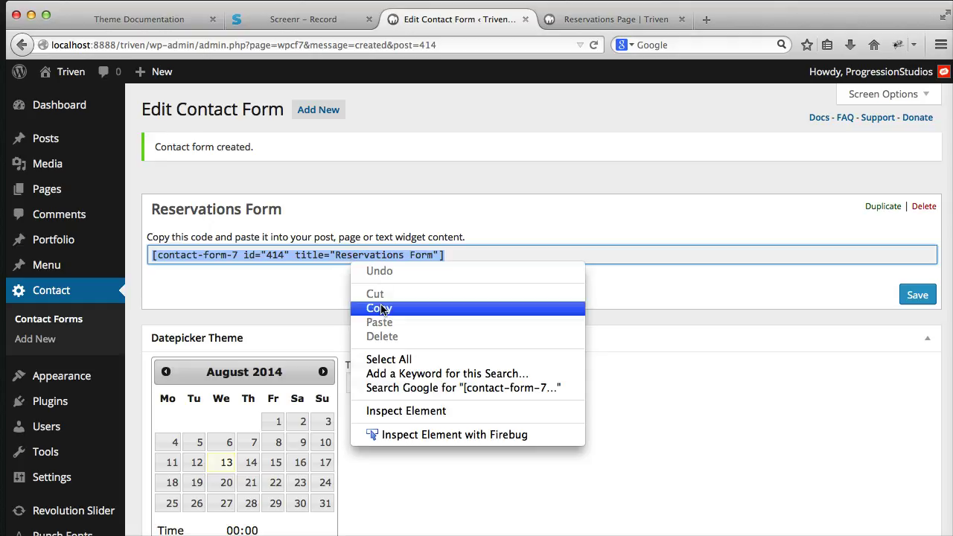
click(379, 305)
click(369, 214)
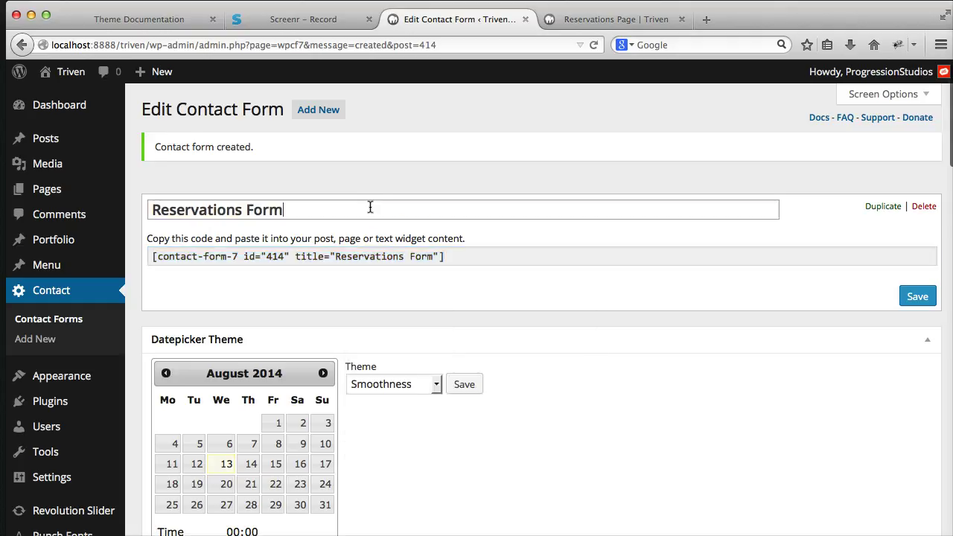
Open the Reservations Page for editing, paste the copied form shortcode into its content, and update the page.
click(580, 18)
click(246, 74)
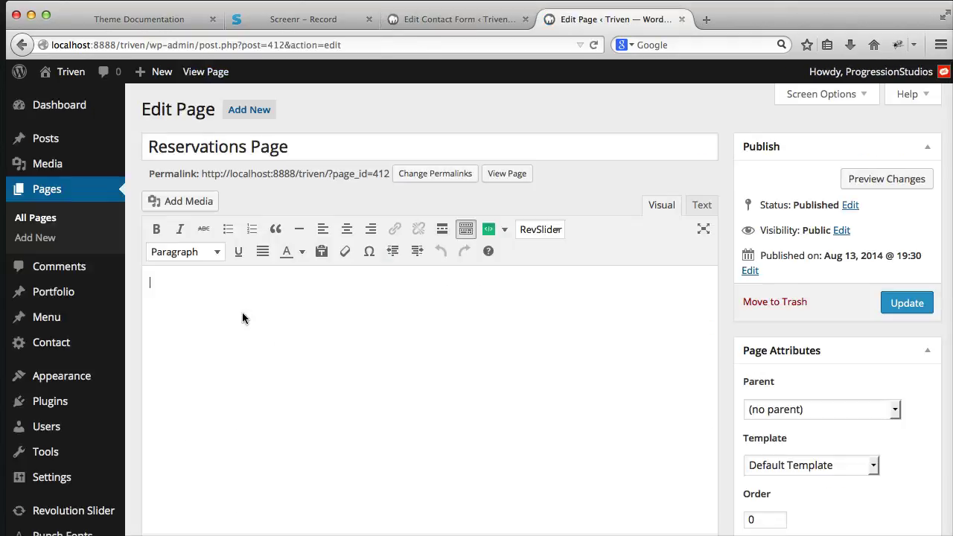
right_click(243, 317)
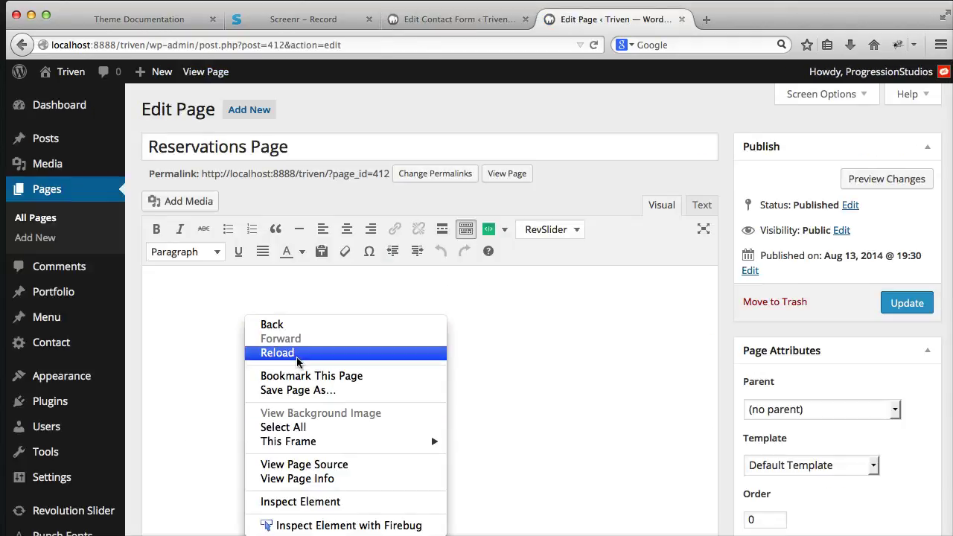
click(202, 382)
key(super+v)
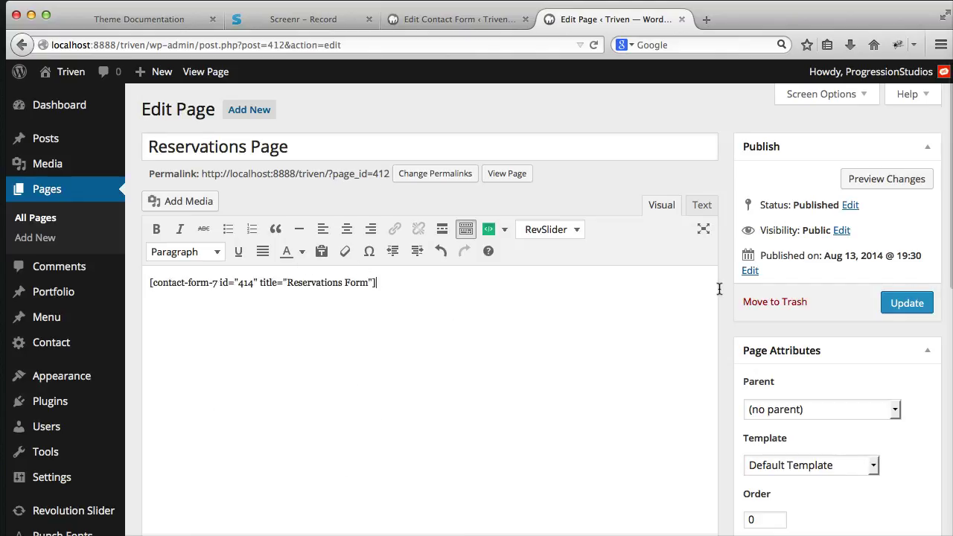
click(913, 294)
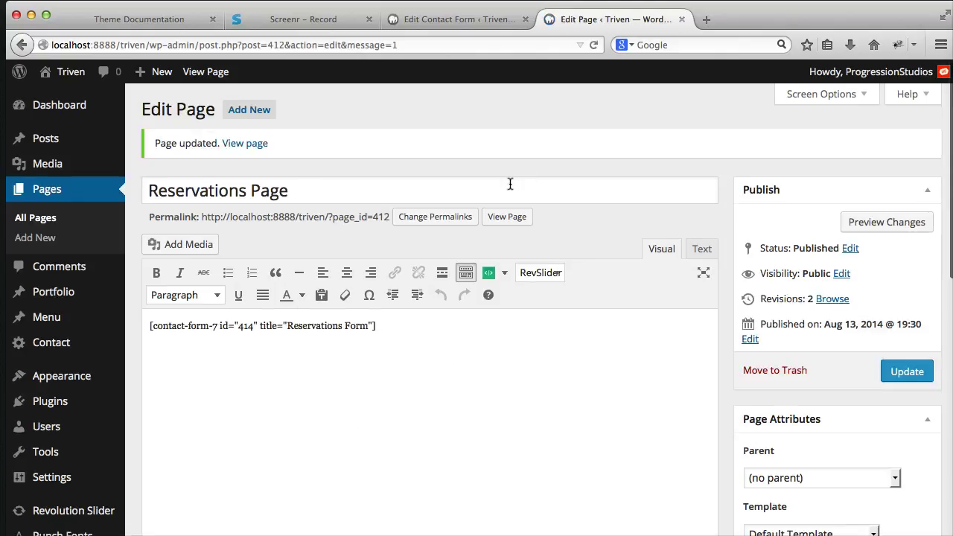
View the updated Reservations Page on the site and examine the embedded contact form's fields.
click(516, 216)
scroll(522, 207, down, 5)
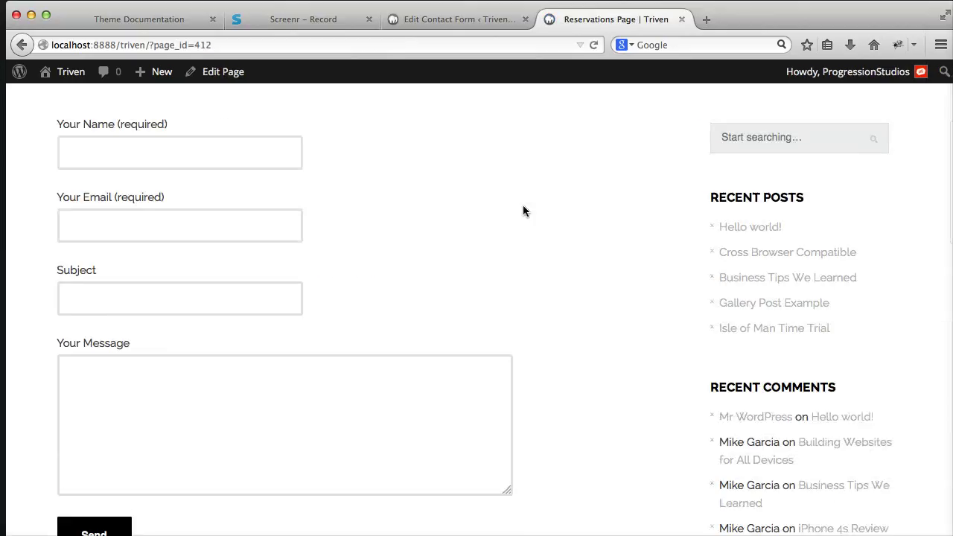
scroll(109, 419, up, 5)
scroll(250, 397, down, 5)
scroll(236, 408, up, 5)
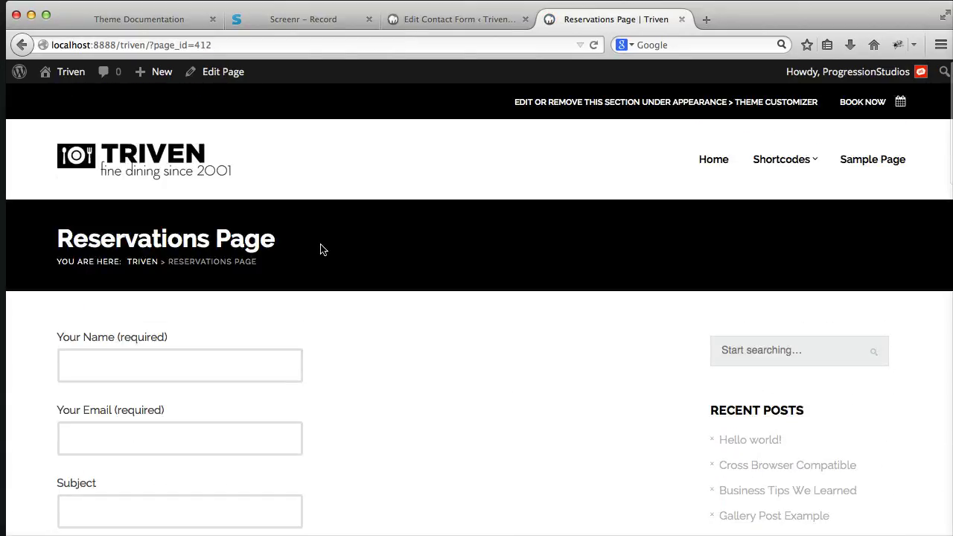
Return to the Reservations Form's settings and examine its default form markup and mail message body.
click(458, 20)
scroll(555, 269, down, 5)
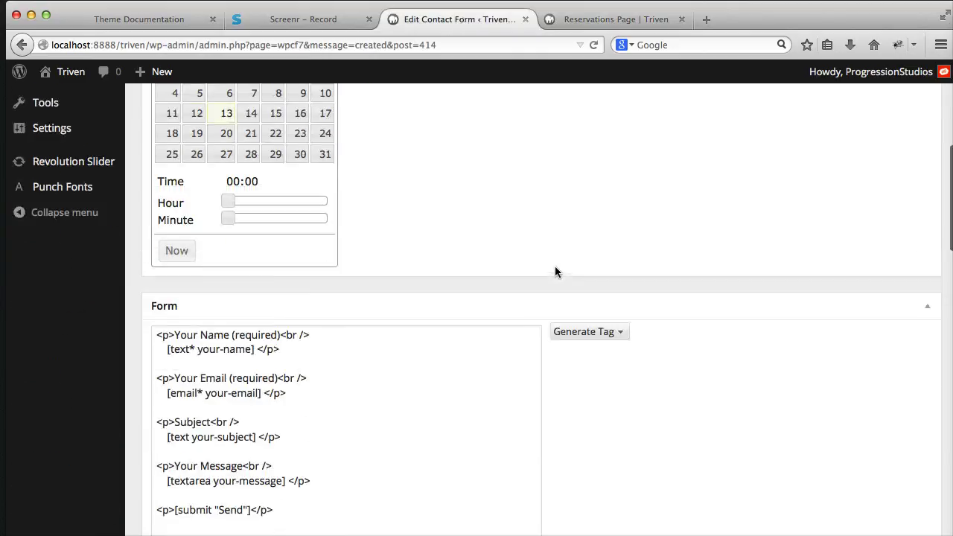
scroll(555, 272, down, 2)
drag(337, 438, 122, 220)
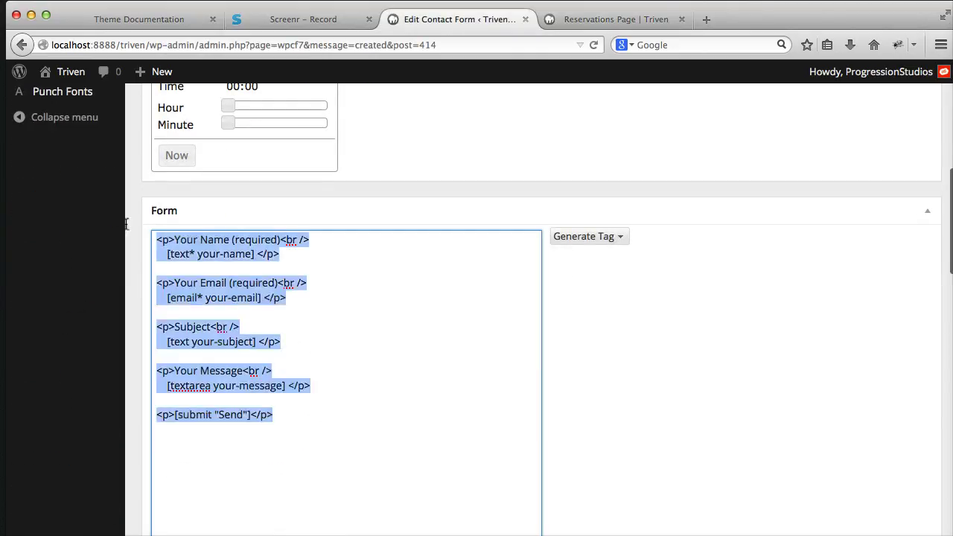
scroll(297, 330, down, 10)
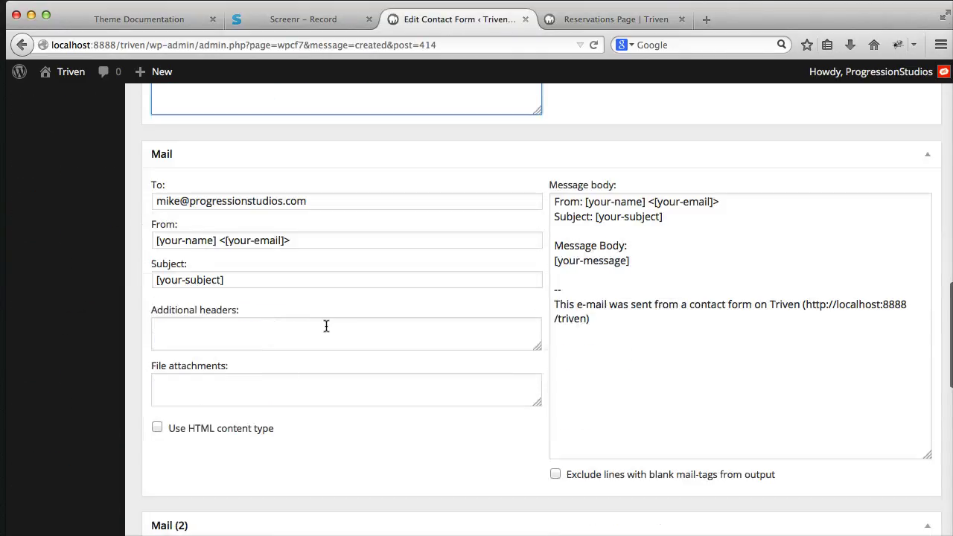
drag(741, 360, 500, 160)
click(647, 283)
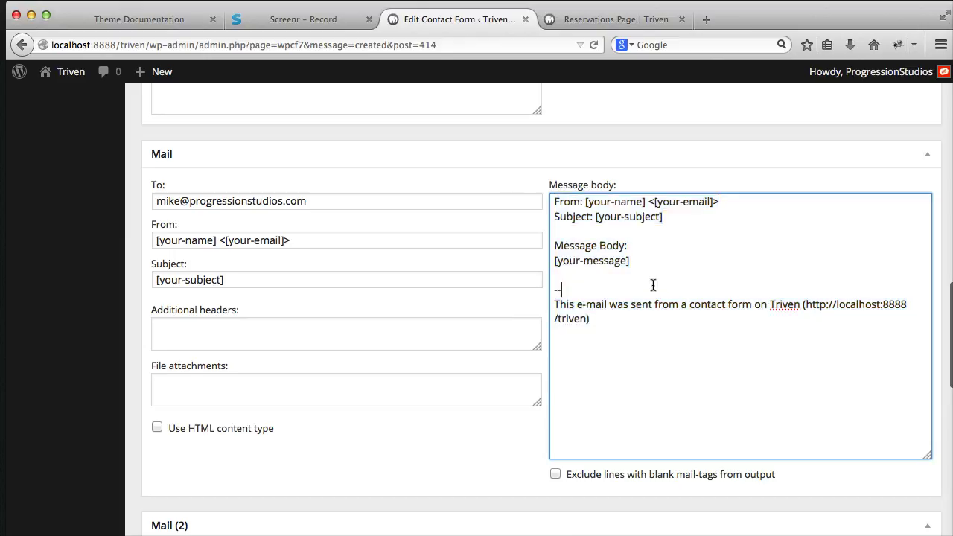
Copy the Reservations Page form field code from the theme documentation's "Reservations, Contact & Full Pages" section.
click(147, 21)
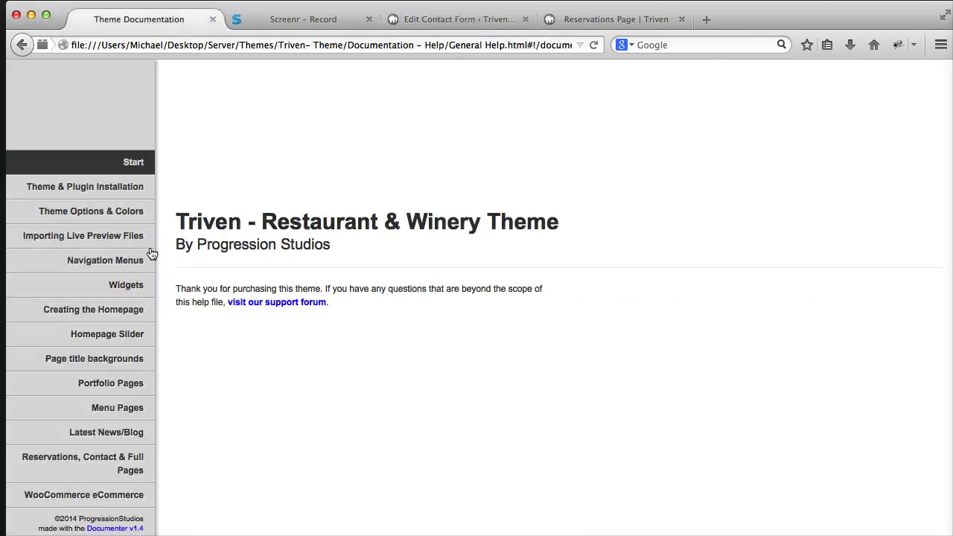
scroll(133, 406, down, 1)
click(128, 432)
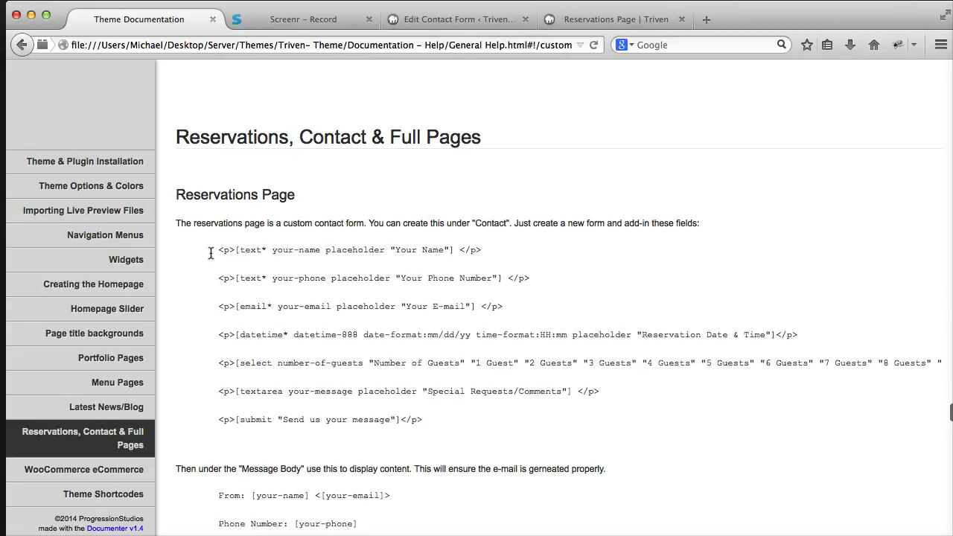
drag(218, 249, 452, 421)
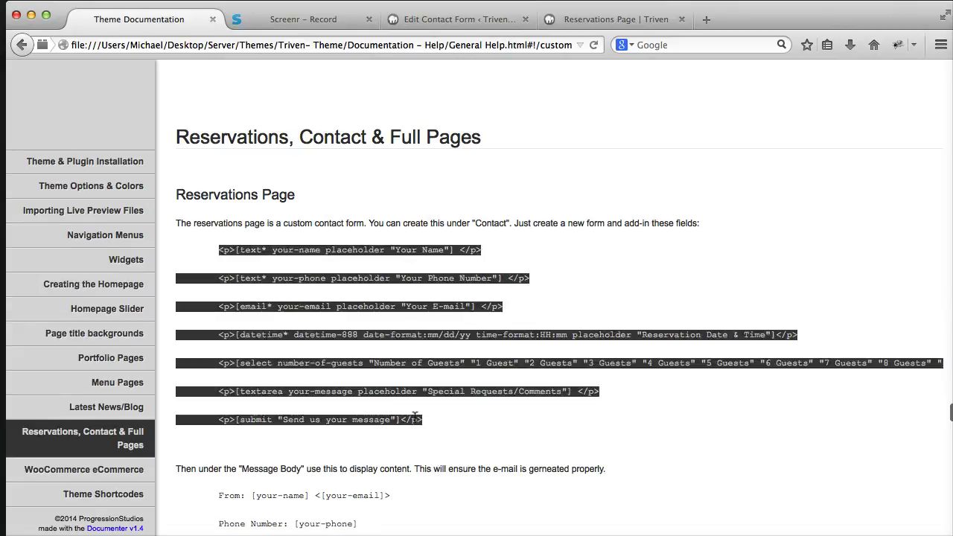
right_click(417, 421)
click(446, 431)
Replace all the default markup in the Reservations Form's form template with the copied reservation field code.
click(481, 19)
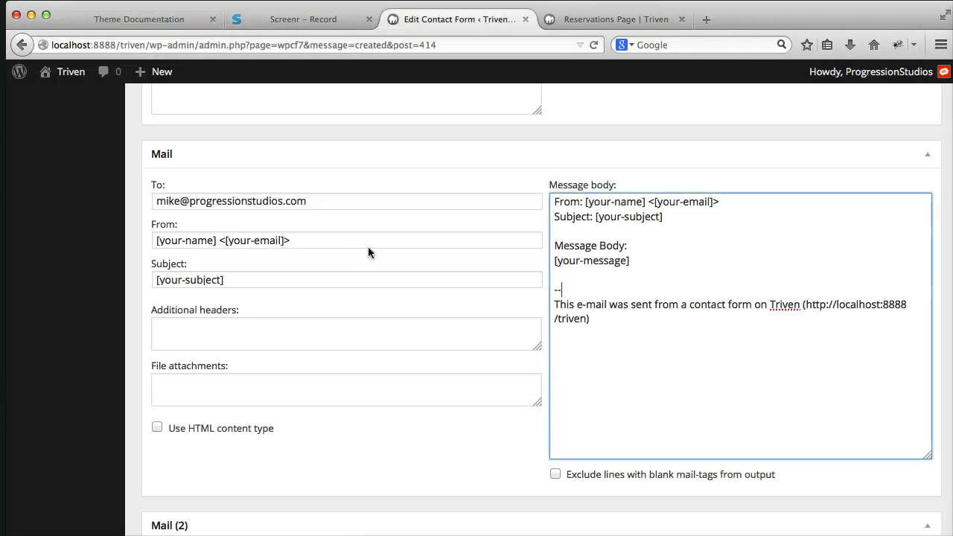
scroll(376, 227, up, 10)
click(158, 185)
scroll(396, 291, up, 3)
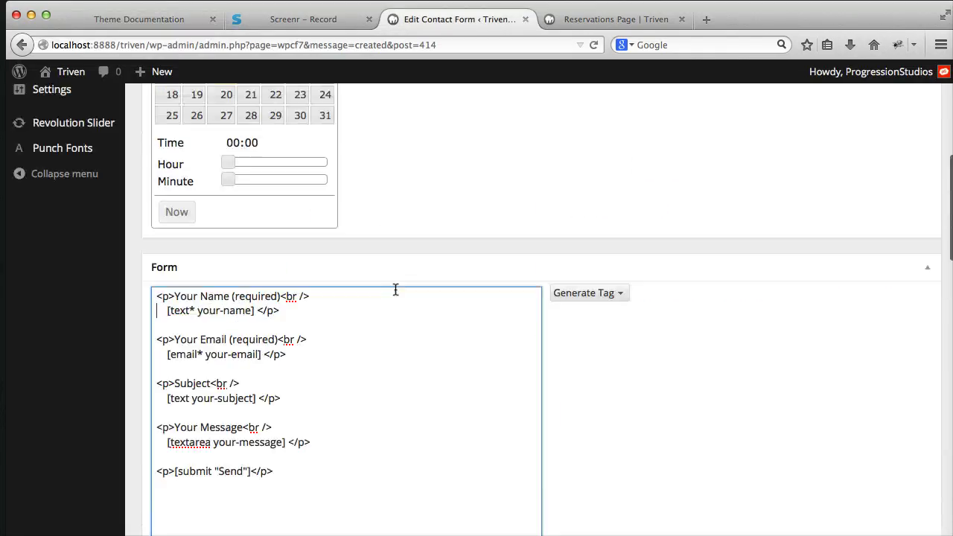
key(super+a)
key(super+v)
scroll(229, 290, down, 3)
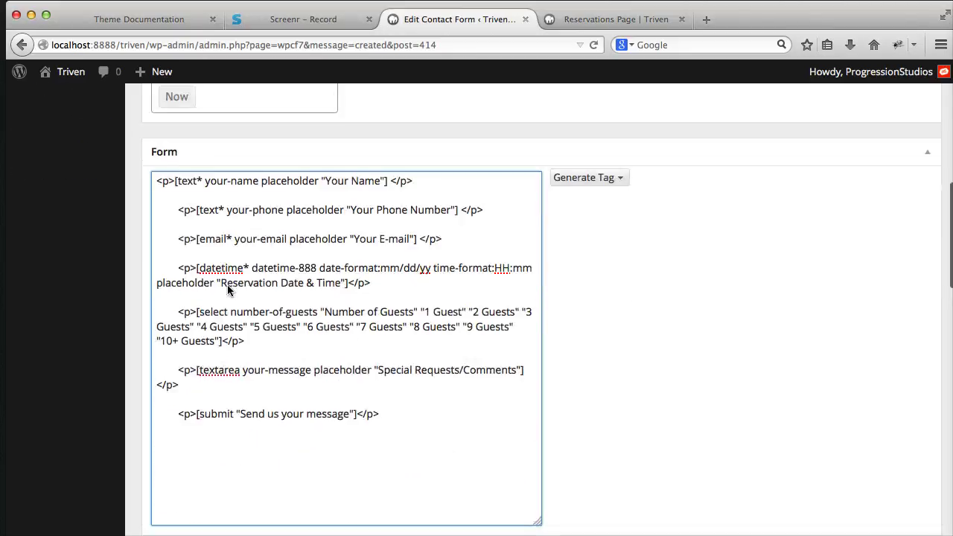
Select and copy the message body code, from the sender line to the closing note, in the theme documentation's Reservations Page instructions.
click(138, 19)
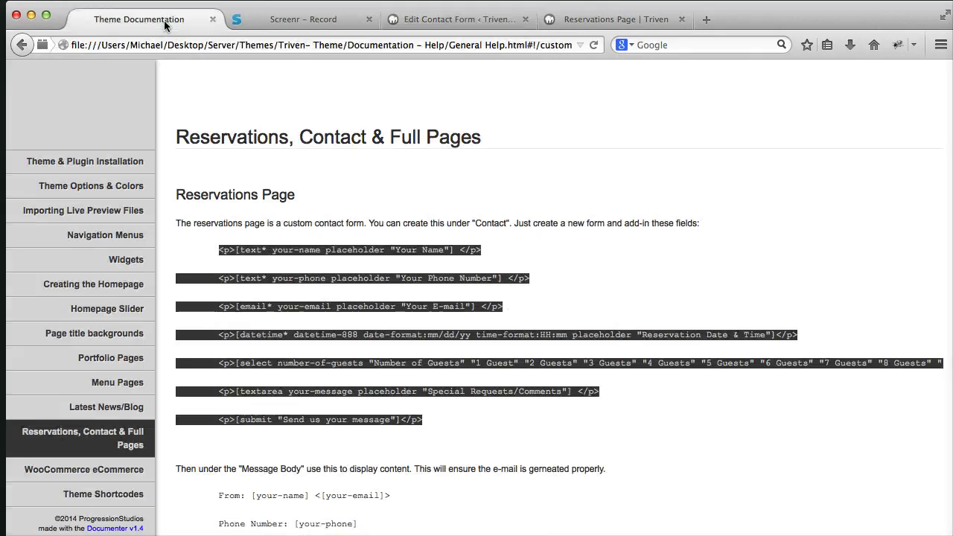
scroll(379, 245, down, 3)
scroll(296, 358, down, 1)
drag(708, 402, 310, 219)
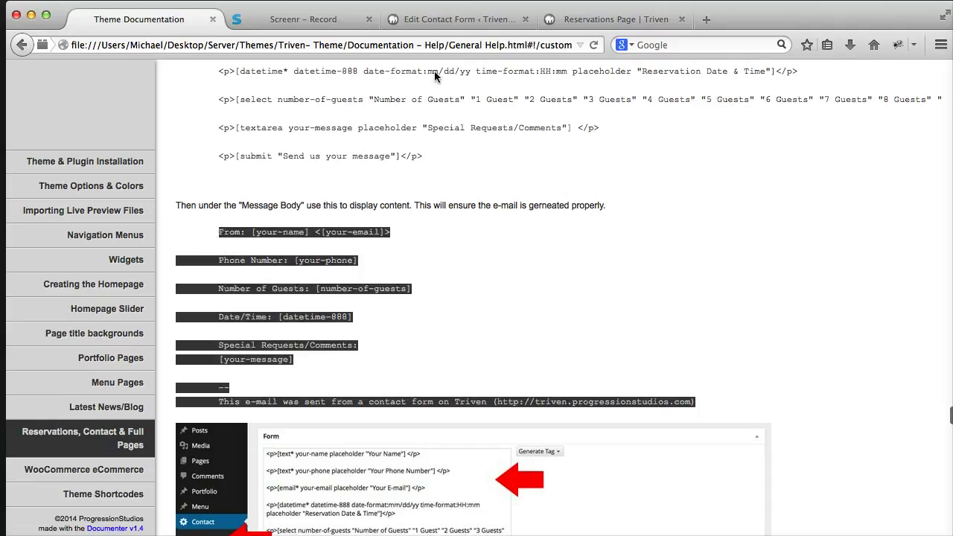
Replace the entire mail message body of the Reservations Form with the copied documentation text.
click(435, 19)
scroll(578, 269, down, 5)
click(664, 348)
key(ctrl+a)
key(ctrl+v)
Reword the end of the message body's last line to "your own website" and save the Reservations Form.
drag(763, 375, 574, 359)
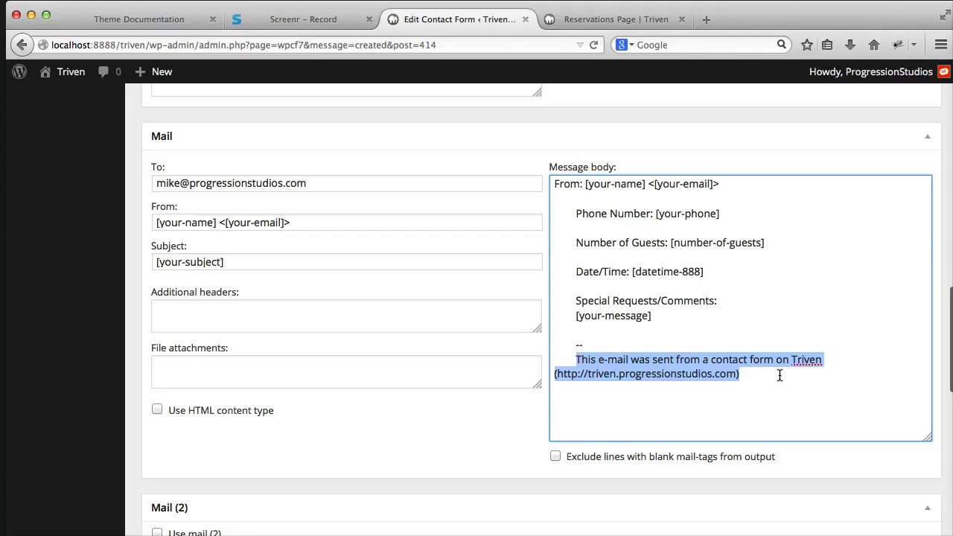
drag(780, 375, 794, 360)
text(your ow)
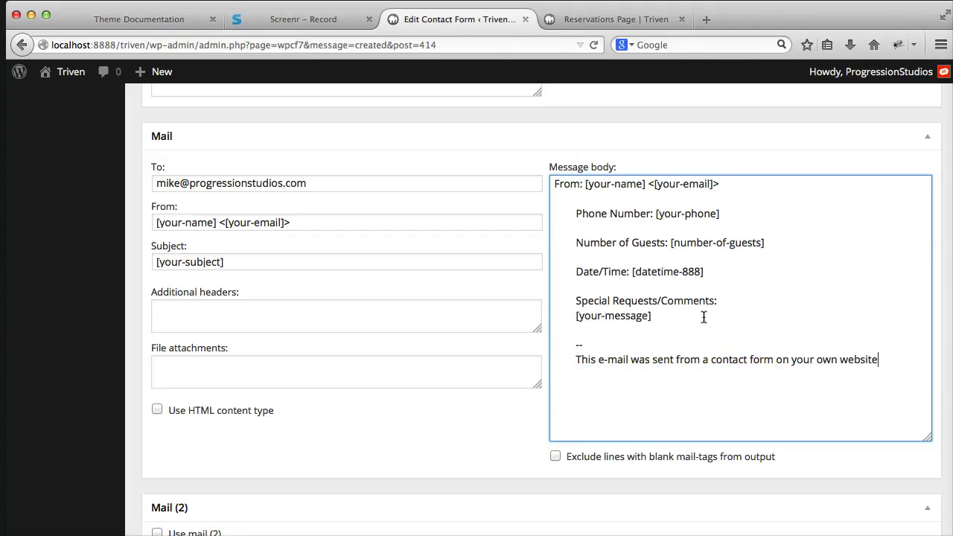
scroll(645, 308, up, 15)
click(917, 271)
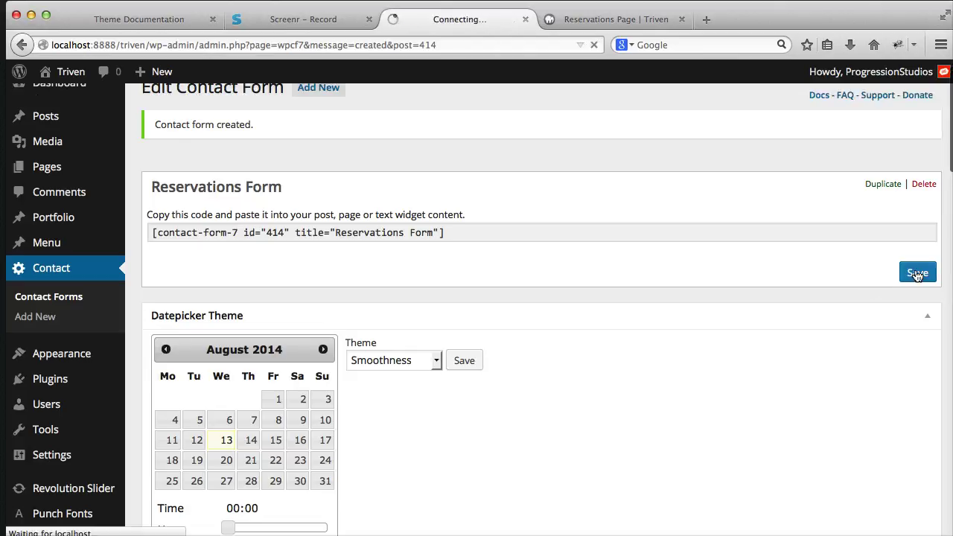
Reload the Reservations Page on the site and view its new reservation fields.
click(610, 19)
click(594, 44)
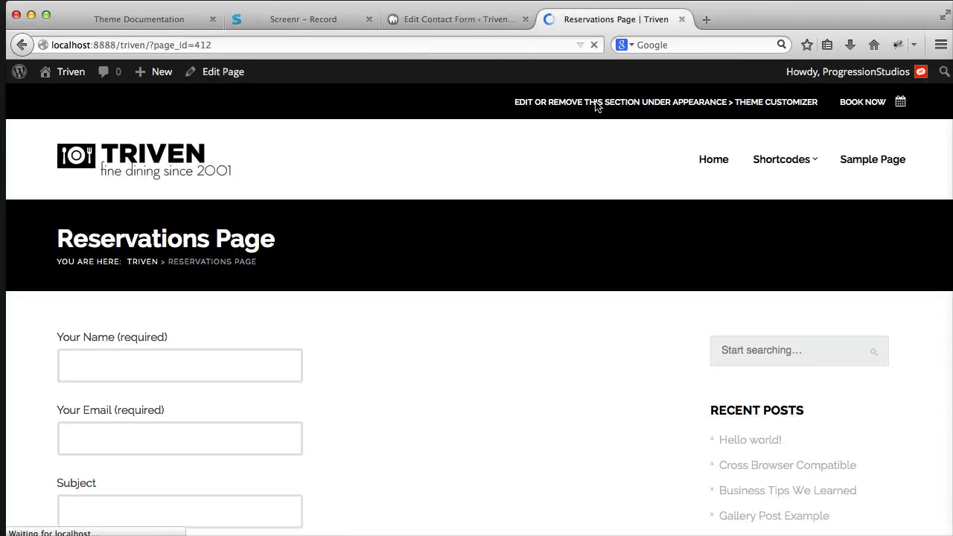
scroll(610, 177, down, 5)
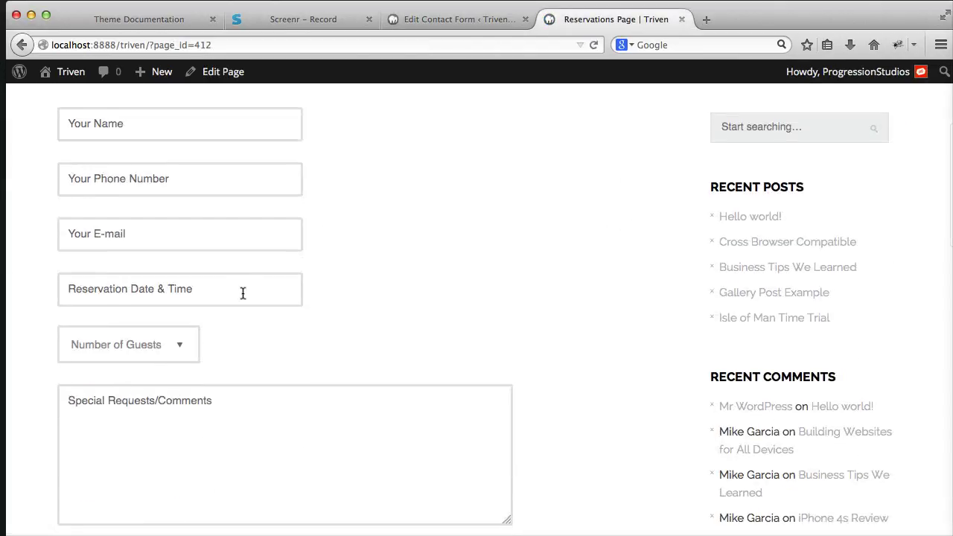
Open the Reservation Date & Time picker and examine its calendar and time controls without choosing a date.
click(239, 296)
scroll(298, 260, up, 3)
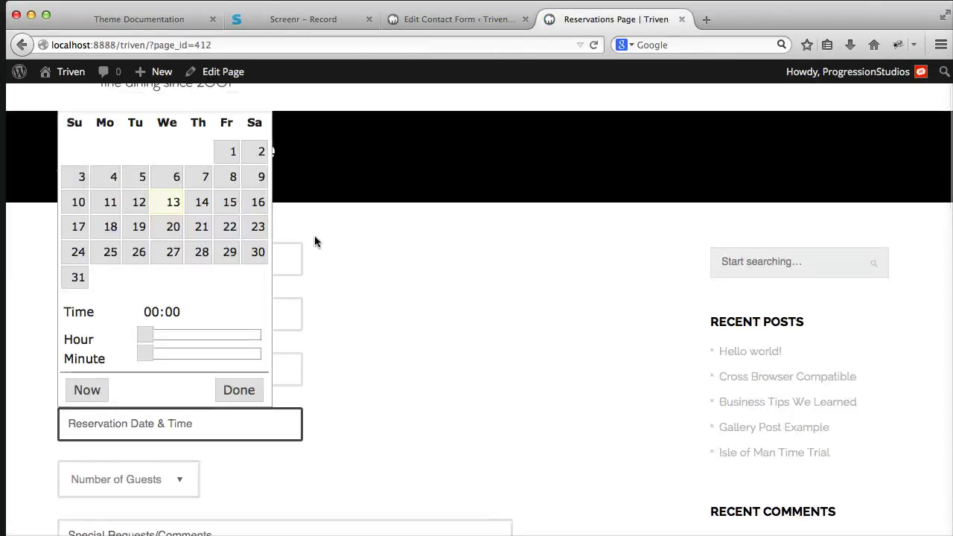
click(383, 251)
scroll(253, 303, up, 1)
scroll(249, 299, down, 4)
click(248, 298)
scroll(415, 290, up, 5)
click(415, 291)
scroll(415, 290, down, 3)
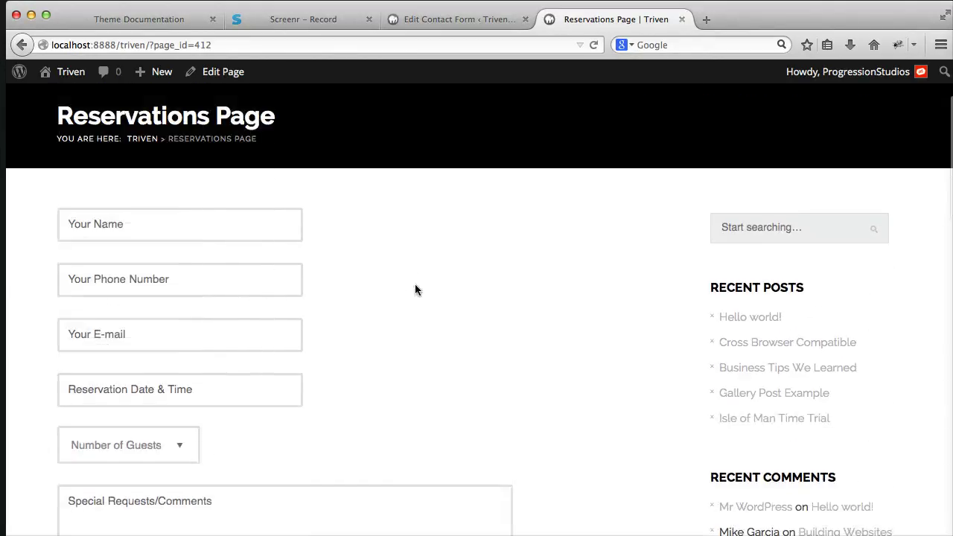
Check the Your Name, Your Phone Number and Your E-mail fields on the reservation form.
scroll(415, 290, down, 2)
click(151, 175)
click(174, 224)
click(166, 270)
click(419, 307)
scroll(276, 238, up, 5)
scroll(276, 239, down, 5)
scroll(417, 296, down, 1)
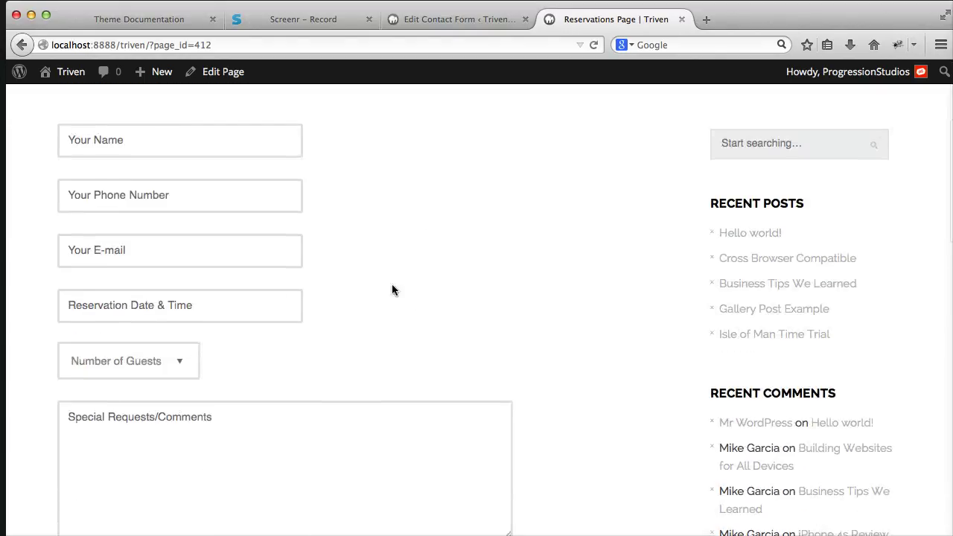
Inspect the Number of Guests choices and submit the empty reservation form to test its required fields.
scroll(258, 306, down, 3)
click(159, 273)
click(336, 294)
click(195, 273)
click(238, 338)
click(138, 489)
scroll(427, 276, up, 5)
Return to the Reservations Form's settings and examine its form template code.
click(463, 20)
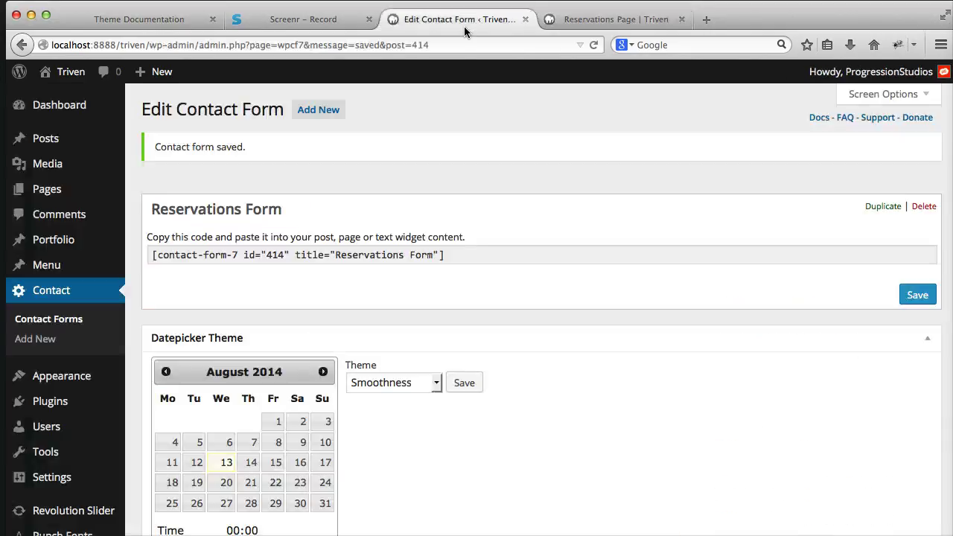
scroll(484, 237, down, 10)
click(435, 363)
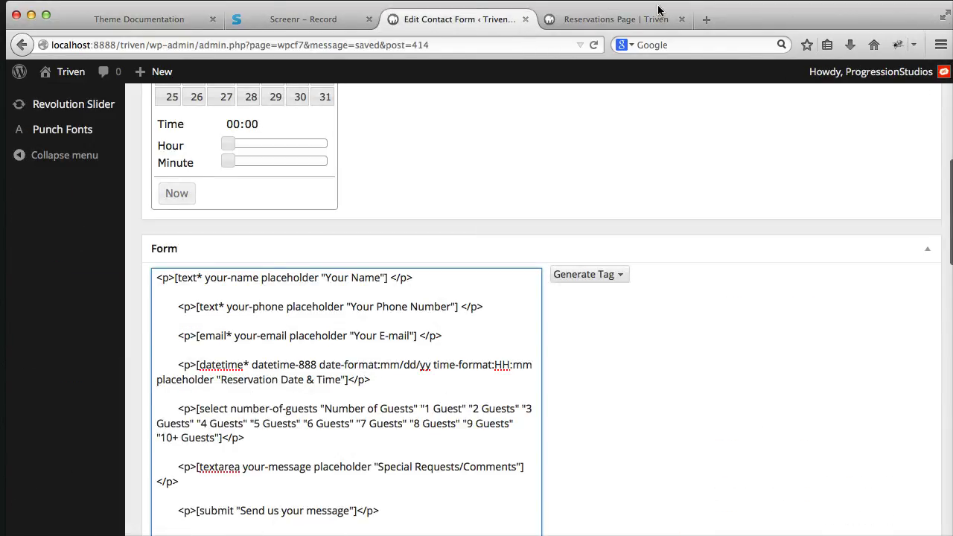
Set the Reservation Date & Time on the Reservations Page to 08/28/2014 05:16 using the date picker.
click(618, 19)
click(100, 378)
click(199, 204)
drag(157, 302, 175, 305)
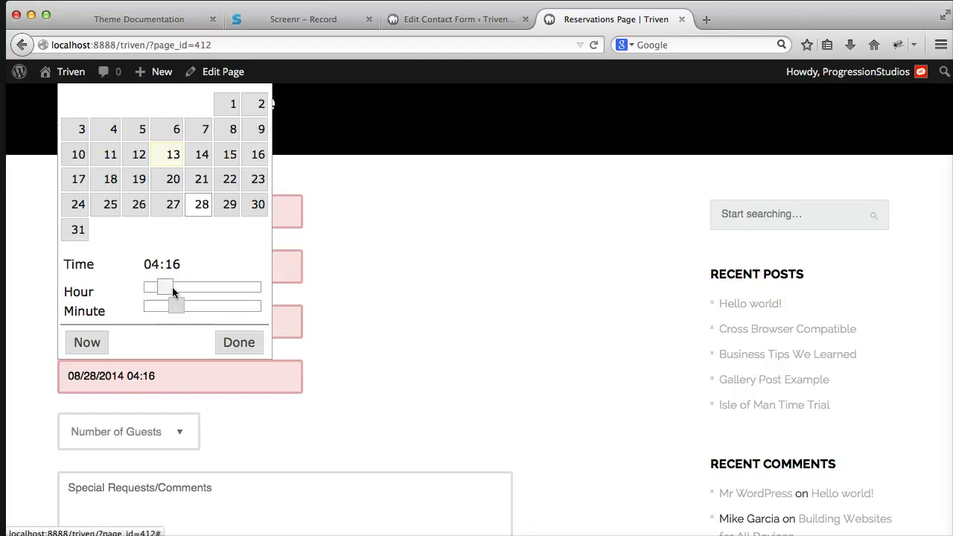
click(230, 341)
click(248, 379)
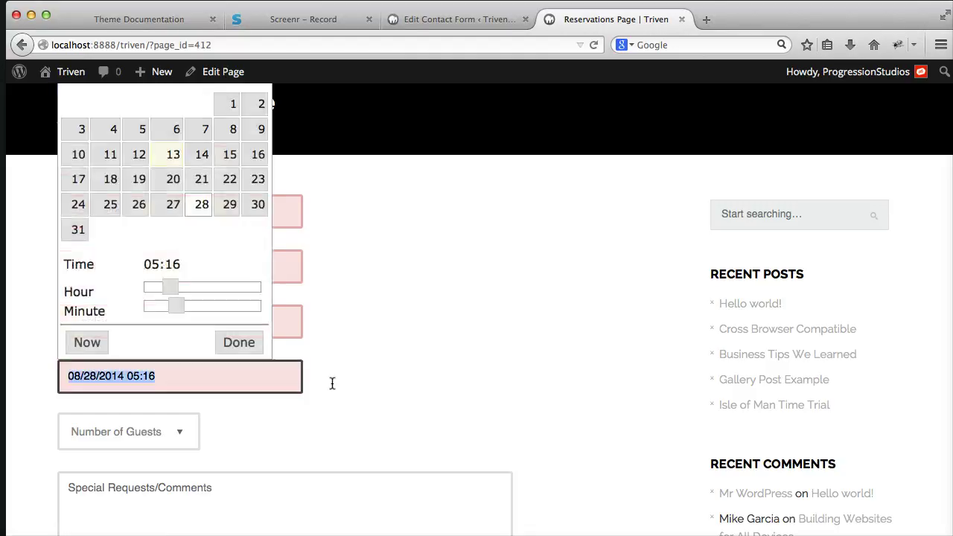
click(435, 387)
drag(192, 374, 75, 376)
click(504, 370)
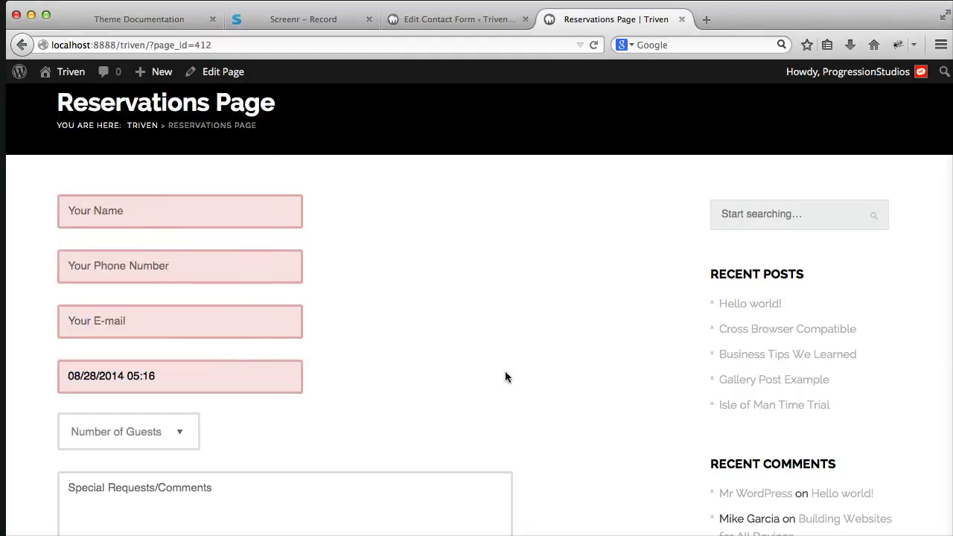
Set the Reservations Form's mail subject to "Reservation Form Triven" and save the form.
click(456, 19)
scroll(447, 375, down, 10)
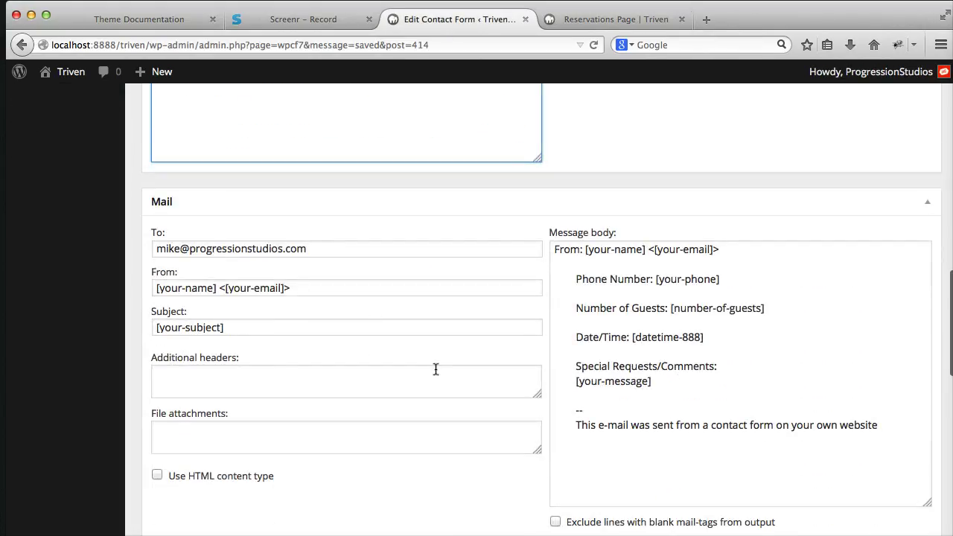
triple_click(202, 328)
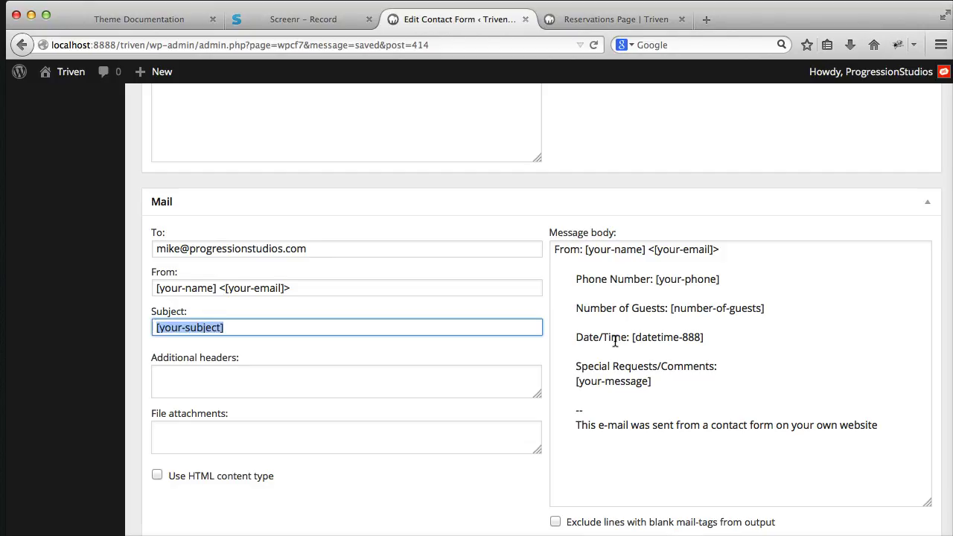
text(Reservation )
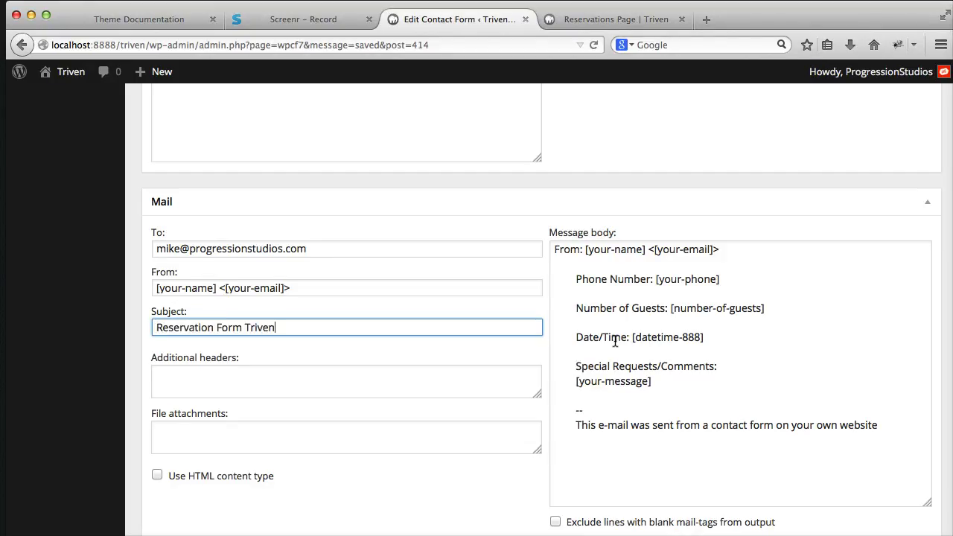
text(Form Triven)
scroll(615, 341, up, 15)
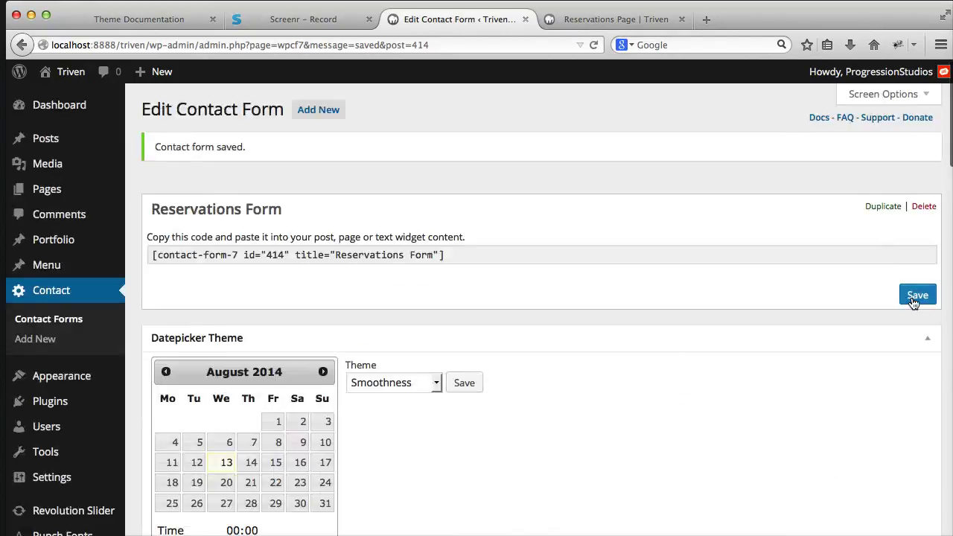
click(916, 296)
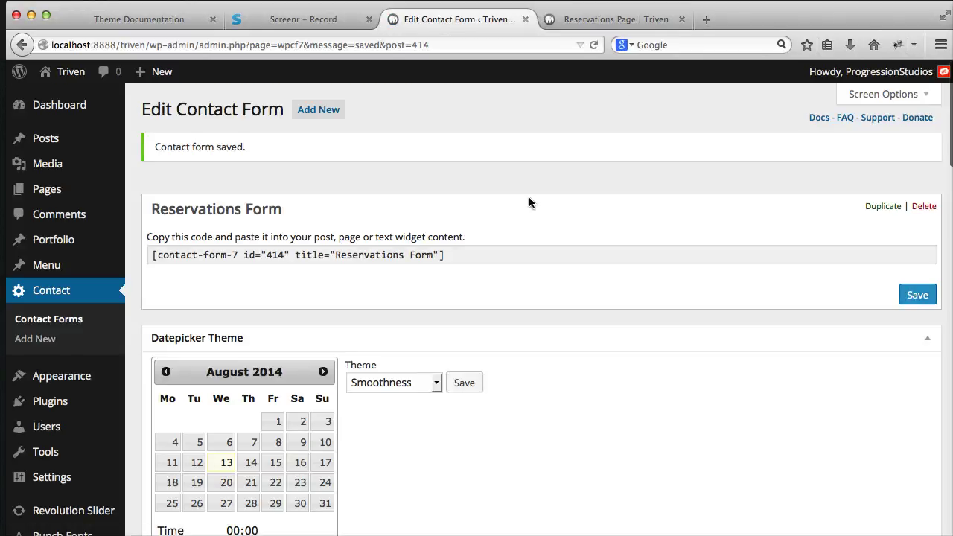
scroll(530, 203, down, 10)
scroll(479, 390, up, 10)
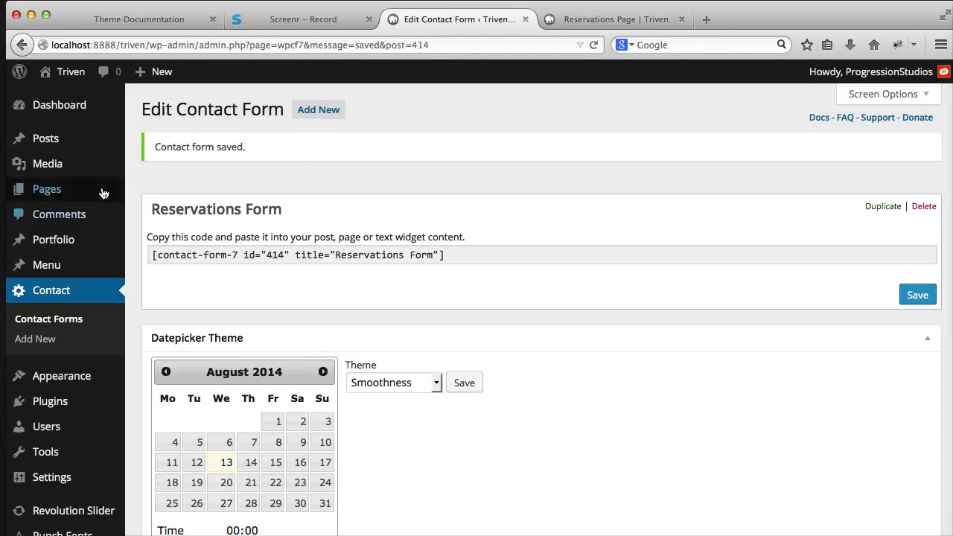
Create and publish a new page titled "Contact Page Example" that uses the Contact Page template.
mouse_move(46, 189)
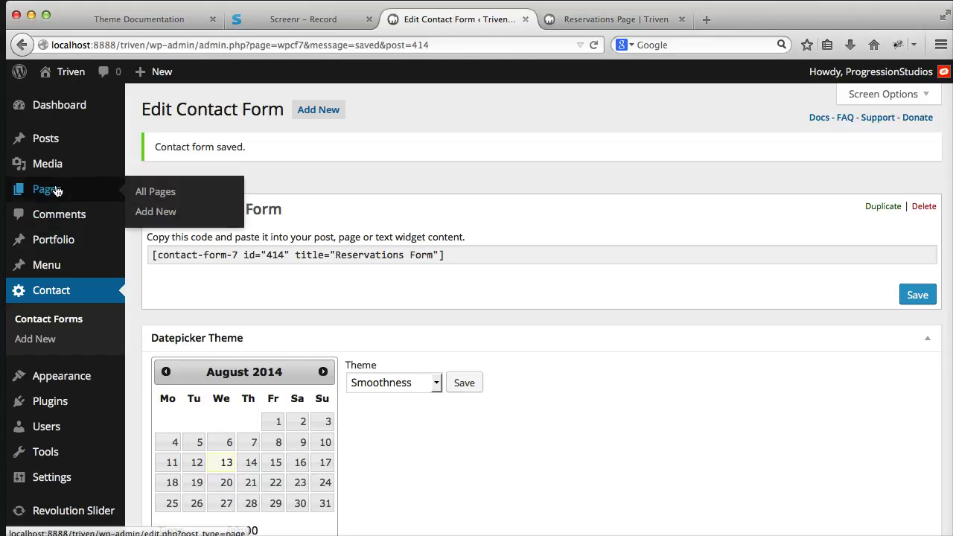
click(153, 210)
text(Contact Page Example)
scroll(463, 286, down, 2)
click(801, 377)
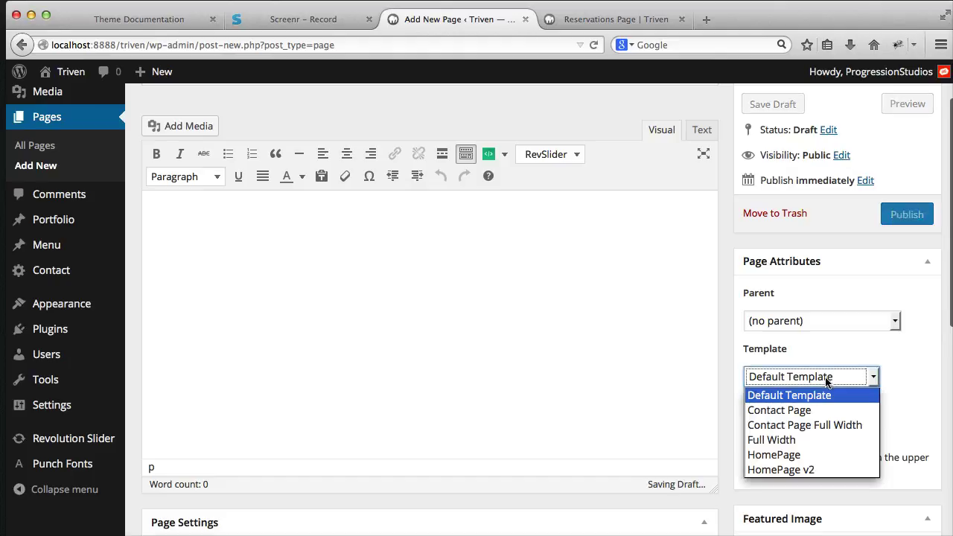
click(823, 411)
click(814, 376)
click(796, 417)
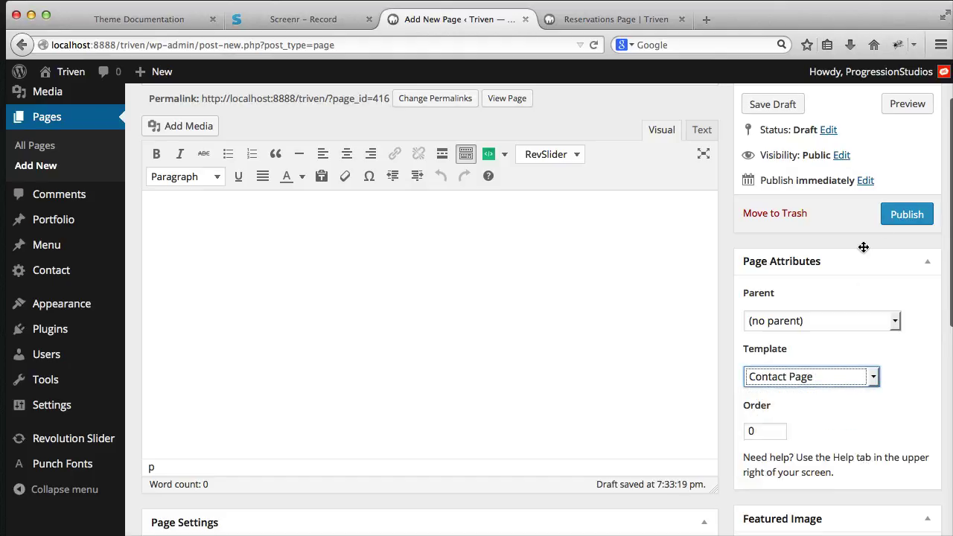
click(906, 214)
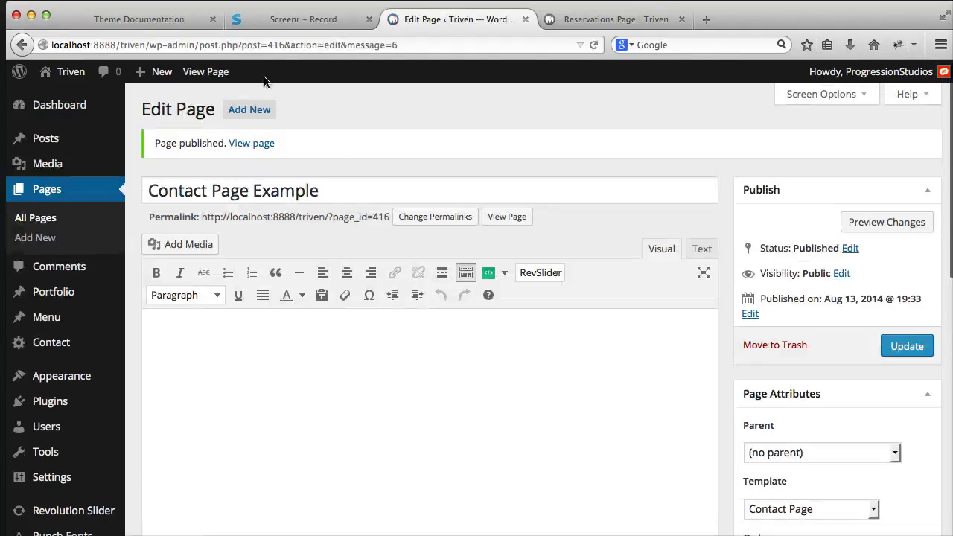
View the published Contact Page Example in a new browser tab and close the Reservations Page tab.
right_click(206, 70)
click(297, 87)
click(745, 20)
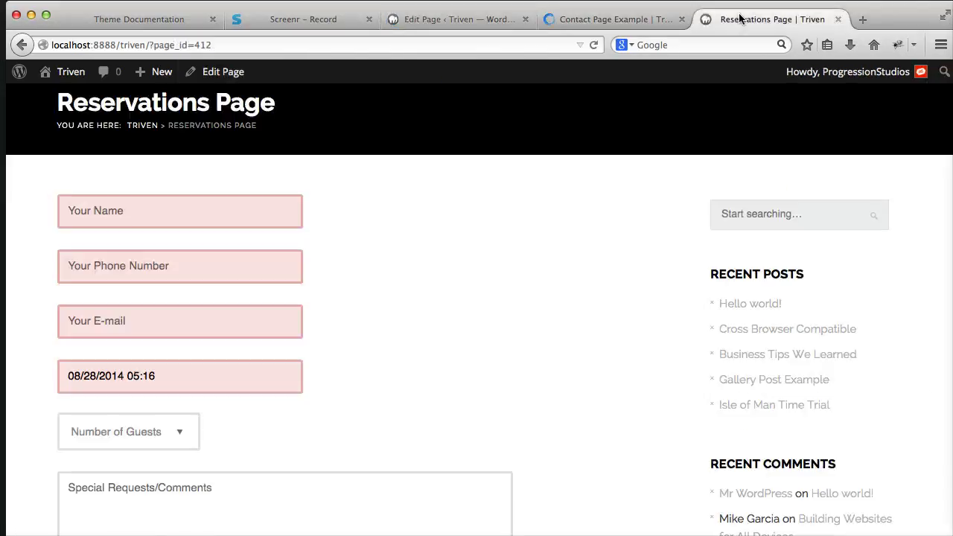
click(837, 19)
scroll(488, 221, down, 2)
scroll(488, 221, down, 1)
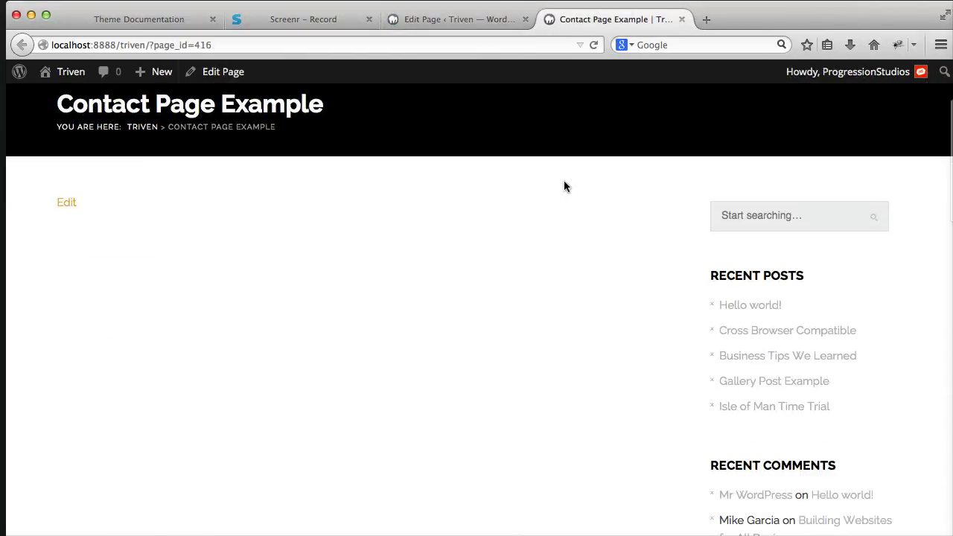
scroll(565, 185, up, 4)
Insert a Google Map shortcode for new york,usa into the Contact Page Example's content and set its zoom to 12.
click(443, 20)
scroll(469, 233, down, 3)
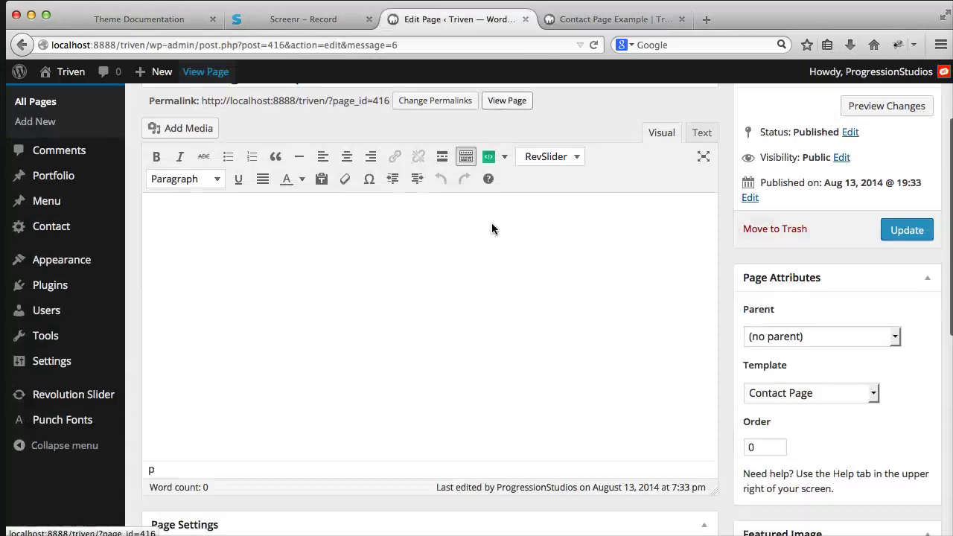
click(492, 156)
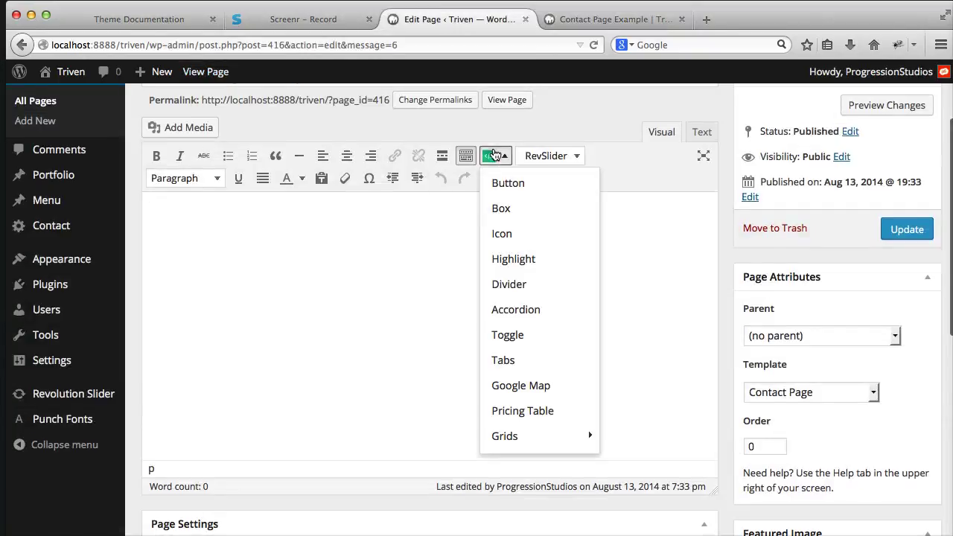
click(527, 388)
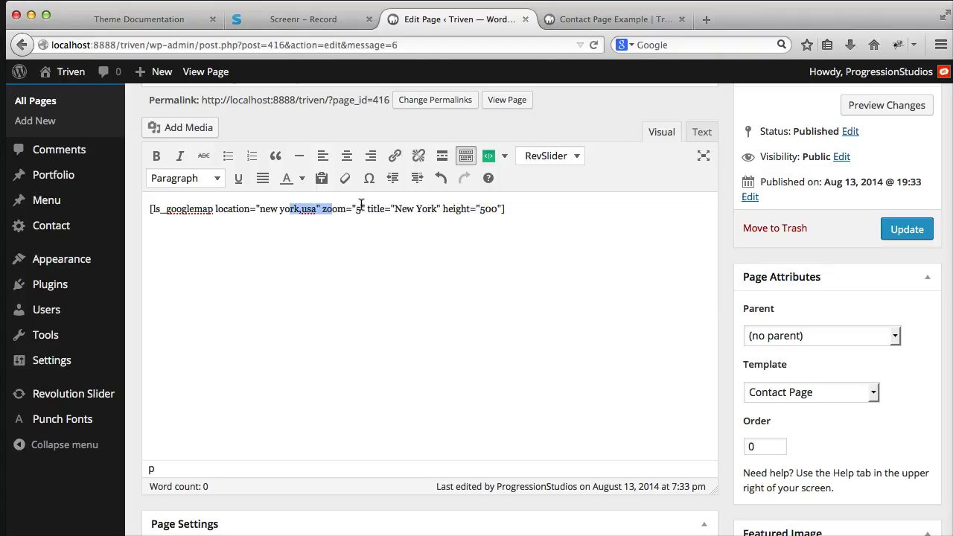
drag(505, 209, 348, 209)
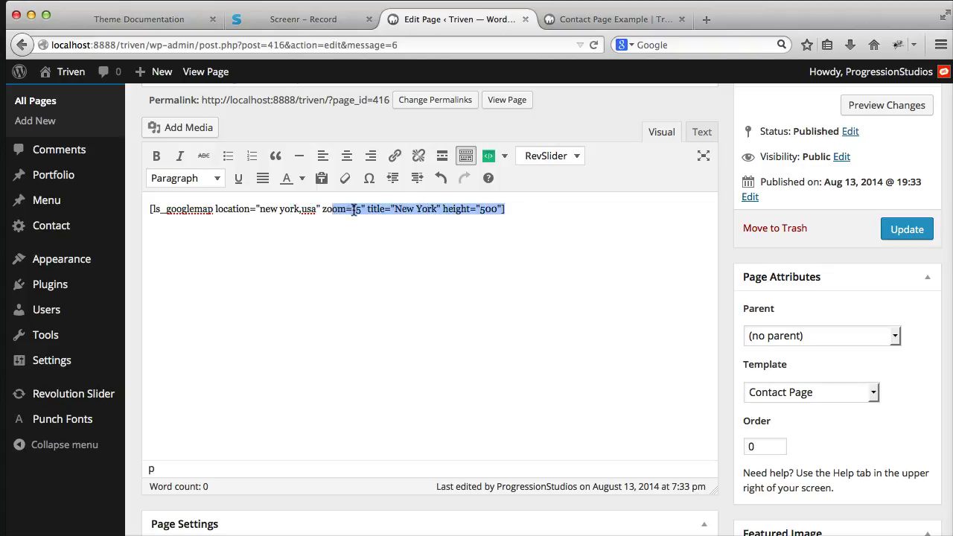
double_click(357, 209)
text(12)
Move the Google Map shortcode from the page content into the Contact Page Map Short Code setting.
key(super+a)
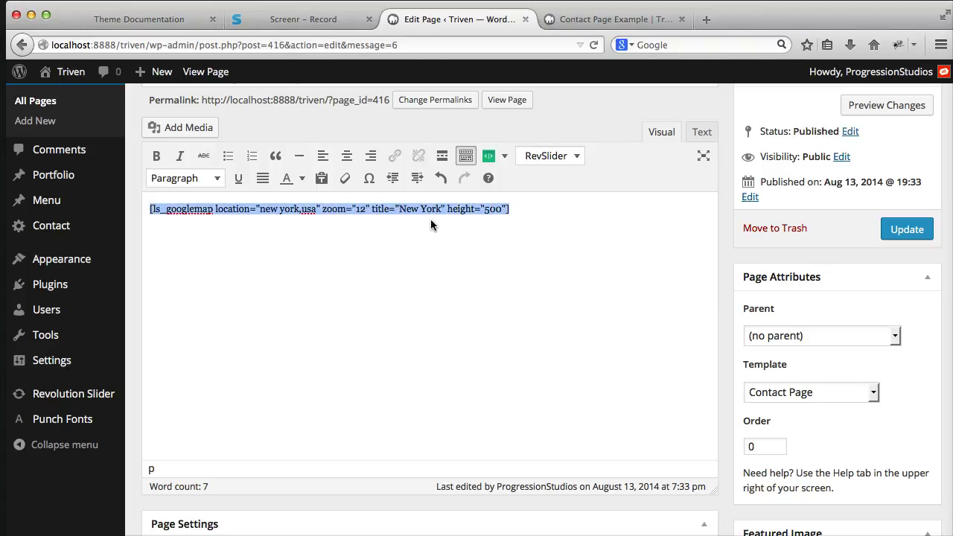
key(super+x)
scroll(262, 206, down, 3)
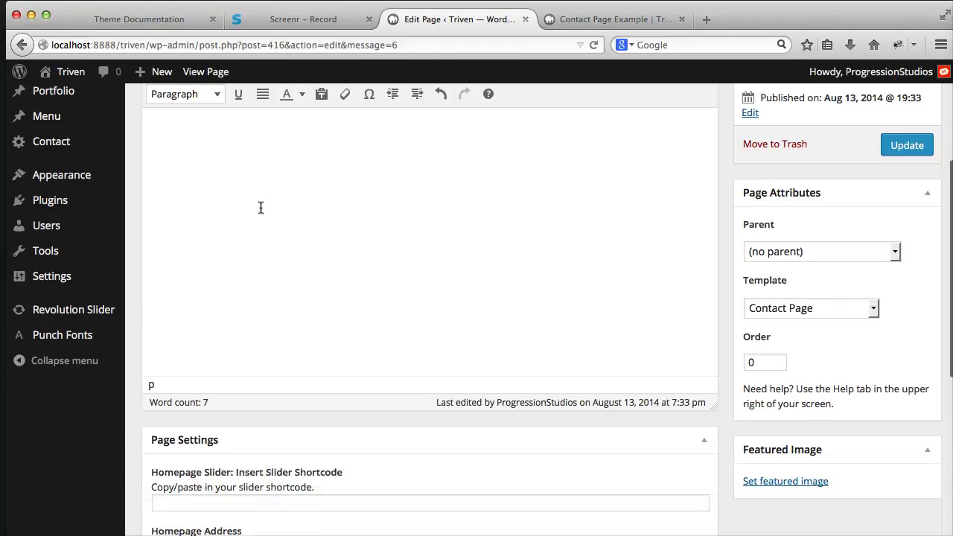
scroll(262, 213, up, 4)
scroll(279, 253, down, 10)
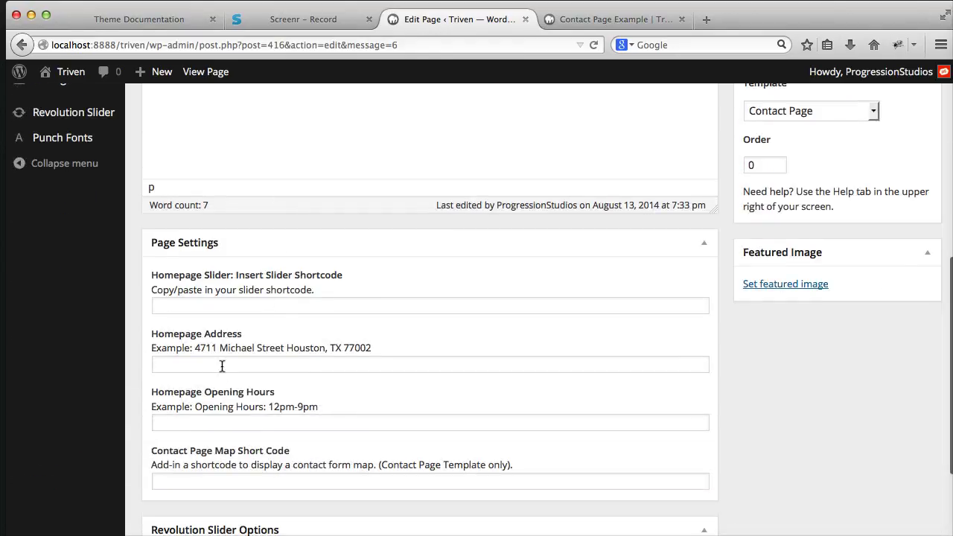
scroll(242, 351, down, 2)
click(185, 420)
key(super+v)
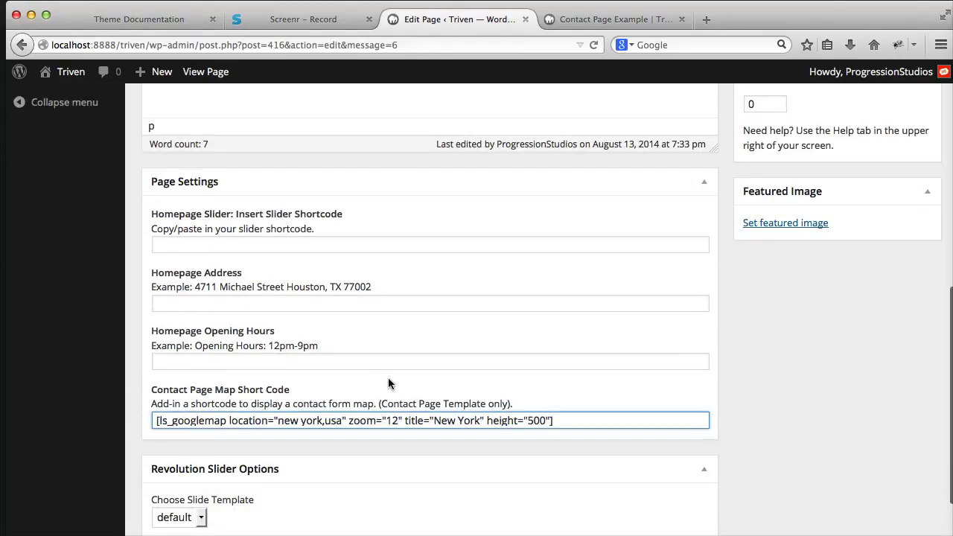
Update the Contact Page Example with its map shortcode and reload the published page to check the map.
scroll(391, 378, up, 10)
click(906, 345)
click(625, 21)
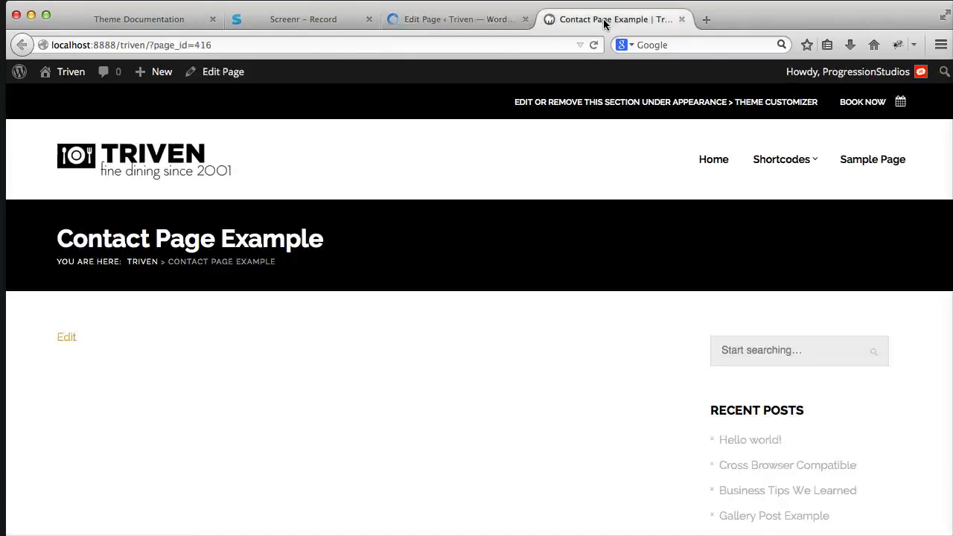
click(595, 46)
scroll(536, 160, down, 5)
scroll(494, 337, down, 2)
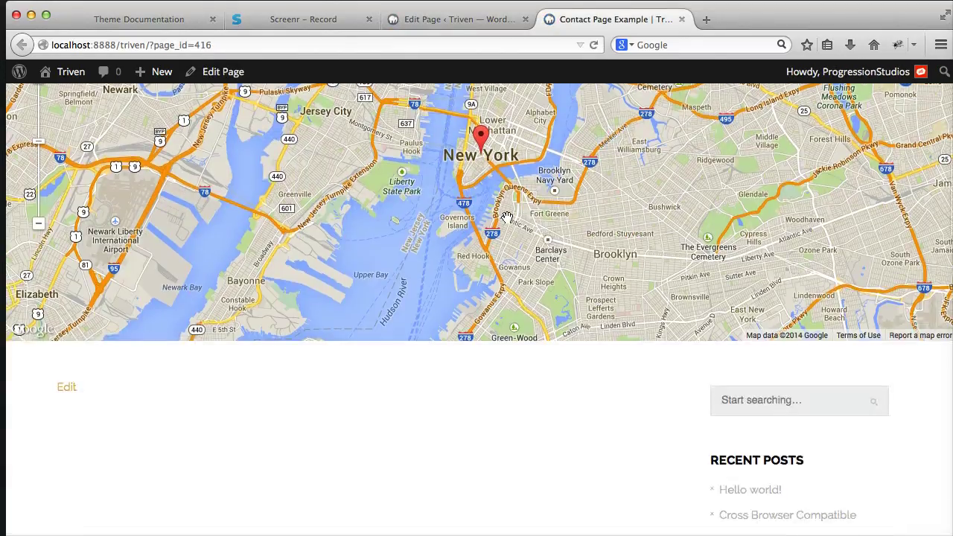
Copy the shortcode of Contact form 1 from the Contact Forms list.
click(463, 24)
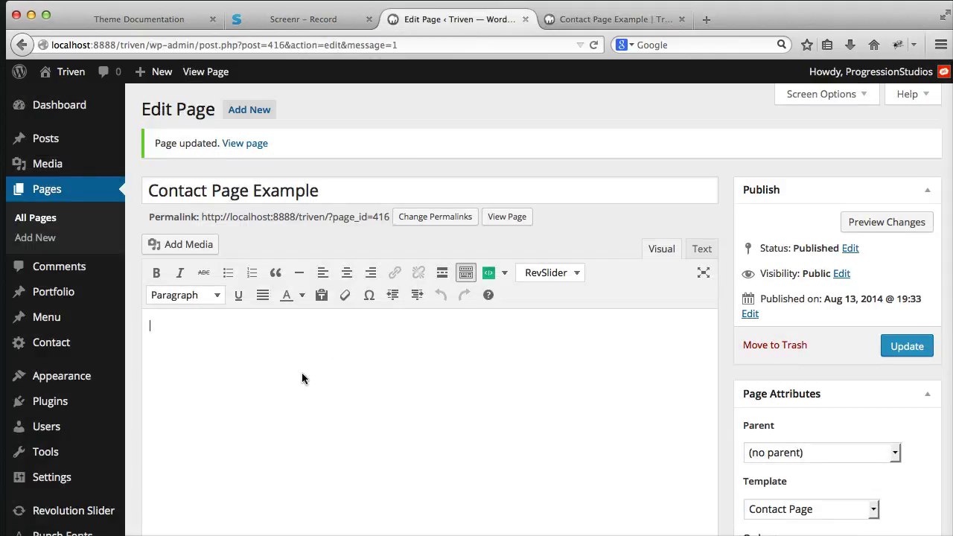
click(95, 336)
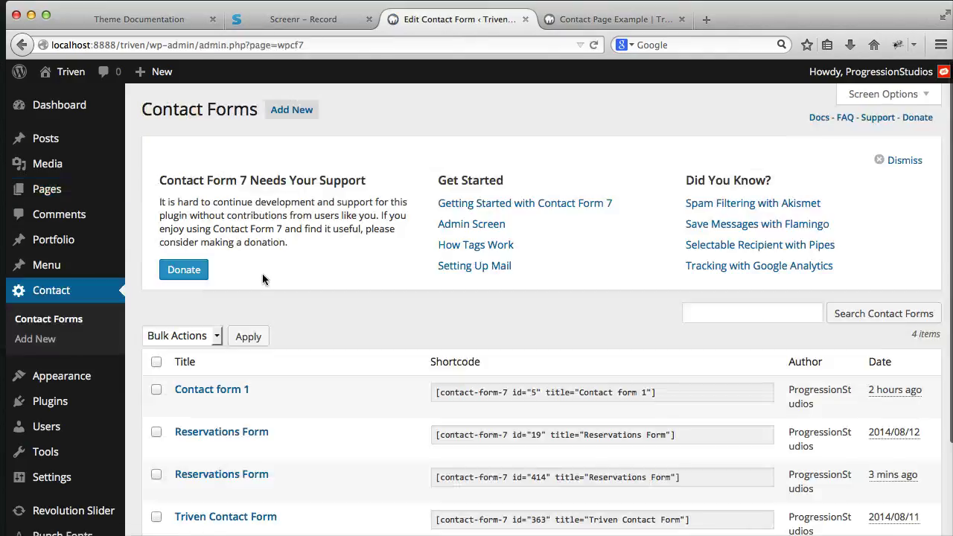
scroll(262, 279, down, 3)
scroll(279, 251, up, 3)
click(543, 393)
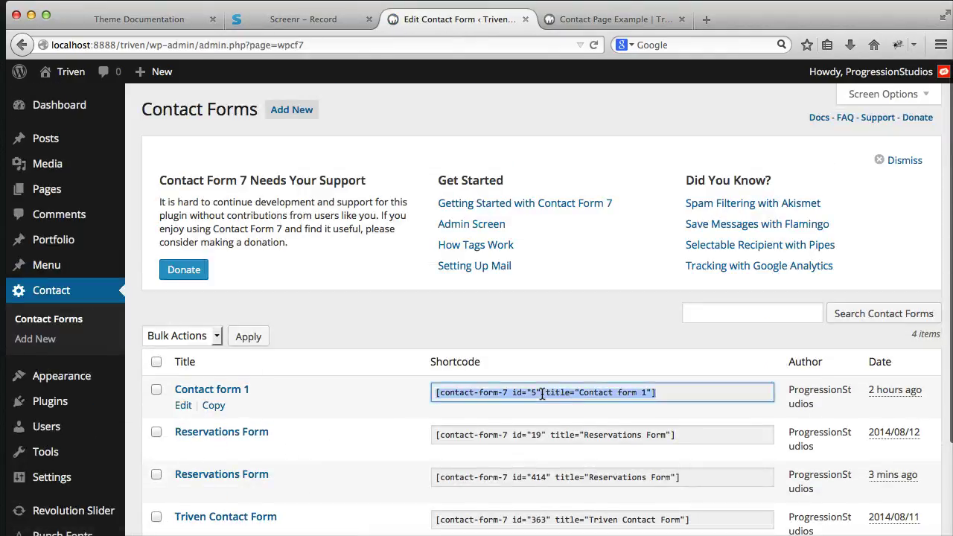
right_click(551, 394)
click(580, 439)
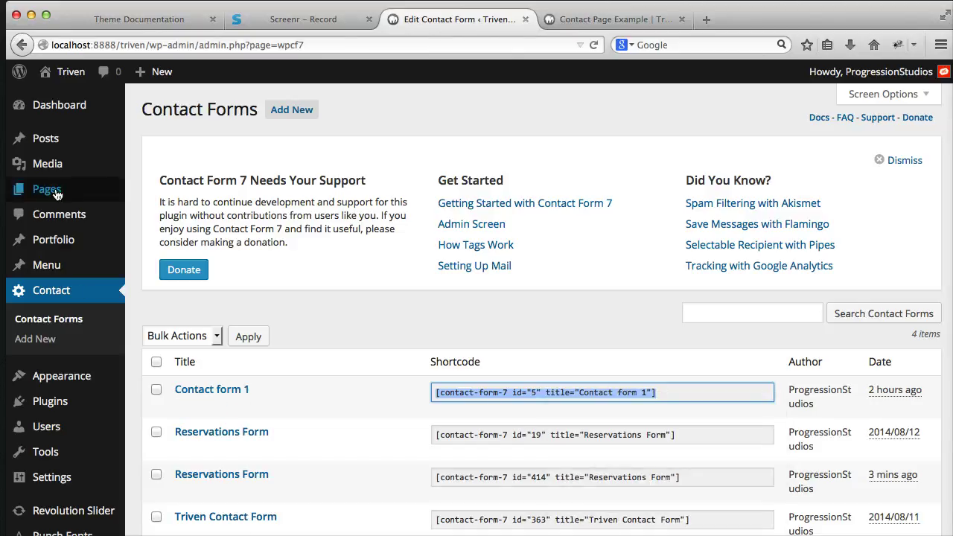
Paste the Contact form 1 shortcode into the Contact Page Example's content and update the page.
click(589, 21)
click(227, 72)
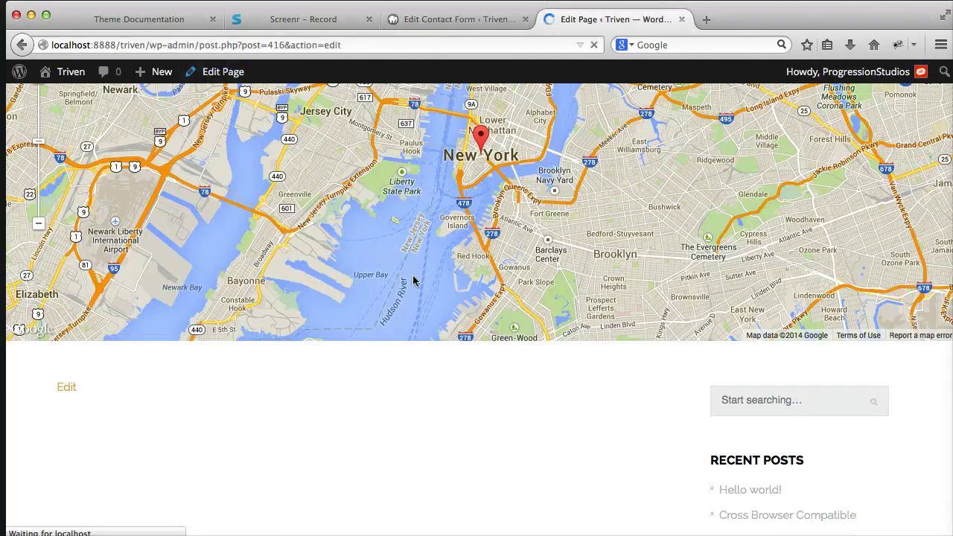
key(ctrl+v)
click(907, 303)
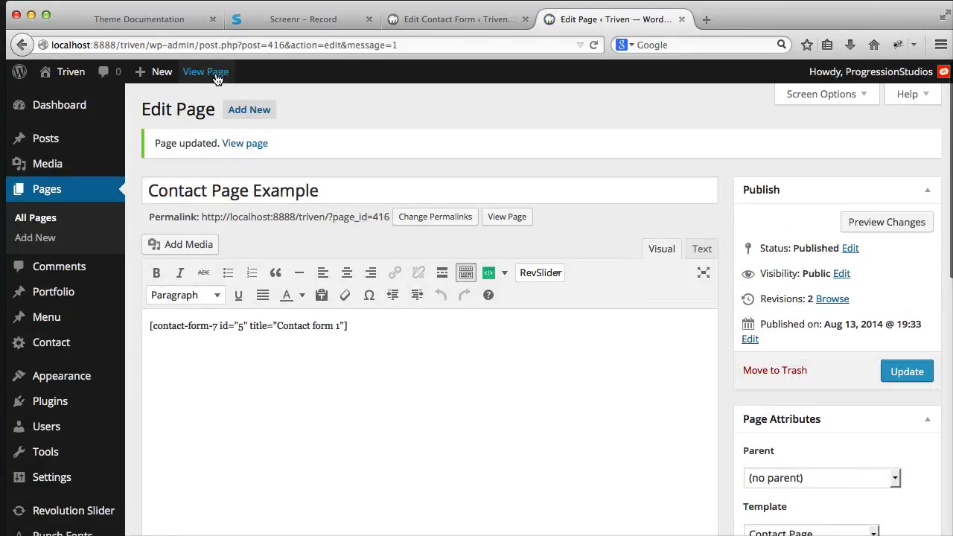
View the published Contact Page Example and examine its map, contact form and overall layout.
click(211, 73)
scroll(440, 325, down, 10)
scroll(191, 368, down, 5)
scroll(263, 351, up, 15)
scroll(421, 296, down, 15)
scroll(459, 310, up, 15)
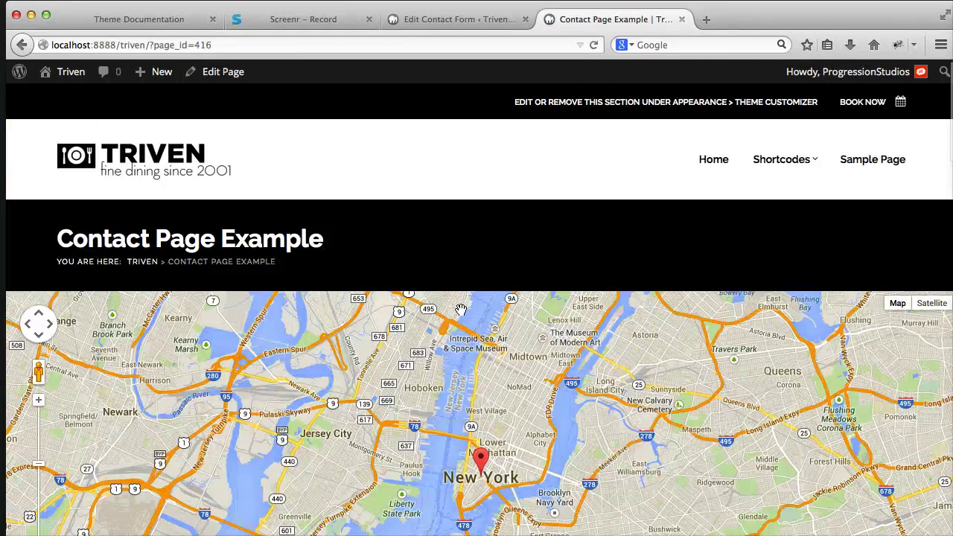
scroll(476, 222, down, 10)
scroll(474, 217, up, 10)
scroll(475, 222, down, 2)
scroll(475, 221, down, 10)
scroll(484, 218, up, 12)
Close the Contact Page Example tab and publish a new page titled "Full Width Example" with the content "fdsa fdsa fdsa fdsa fdsa".
click(513, 20)
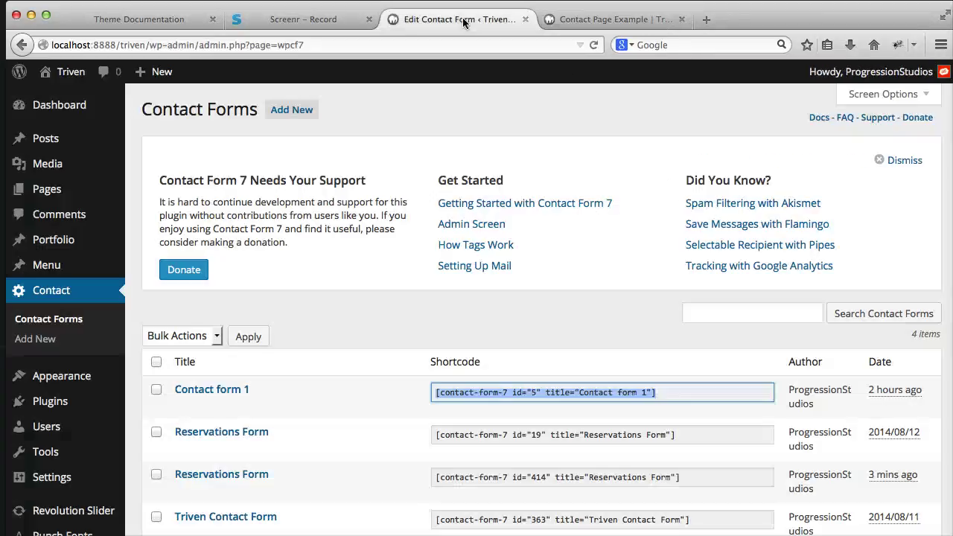
click(682, 19)
mouse_move(47, 189)
click(151, 213)
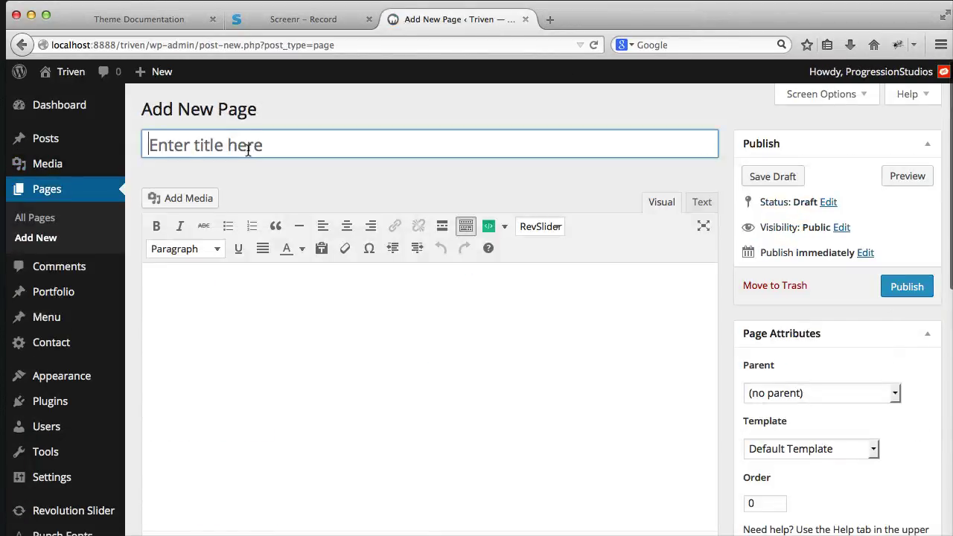
click(249, 146)
text(Full Width Example)
click(336, 364)
text(fdsa fdsa fdsa fdsa fdsa)
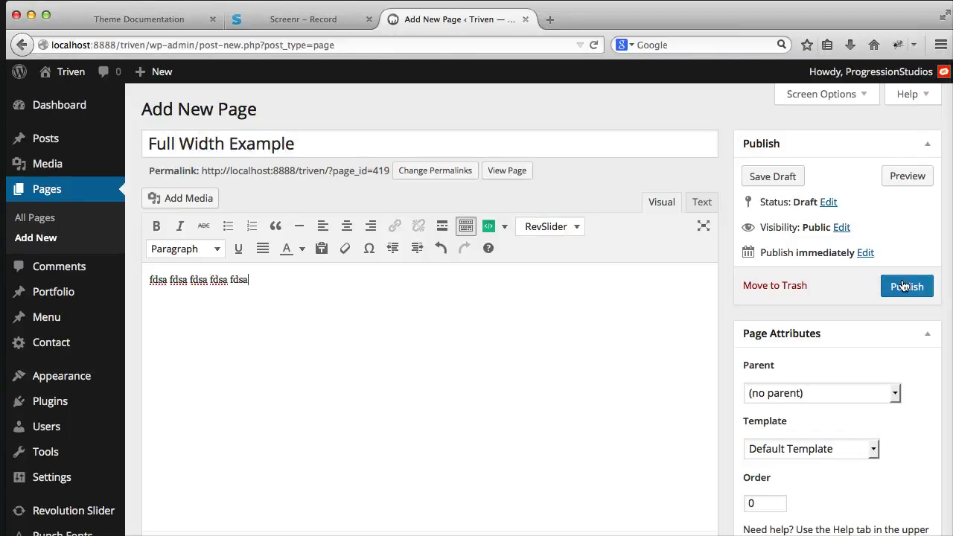
click(903, 287)
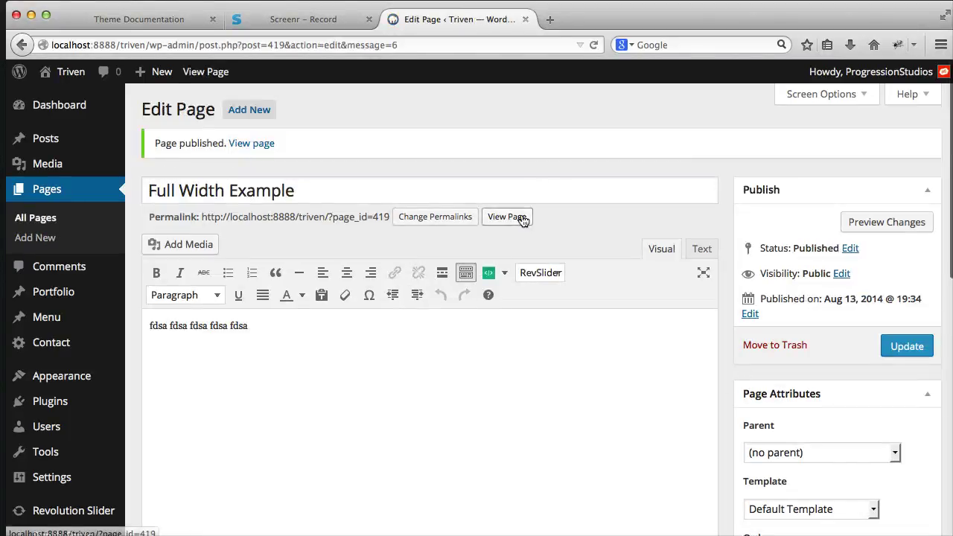
Open the published Full Width Example in a new browser tab and examine its default layout.
right_click(523, 218)
click(547, 225)
click(560, 21)
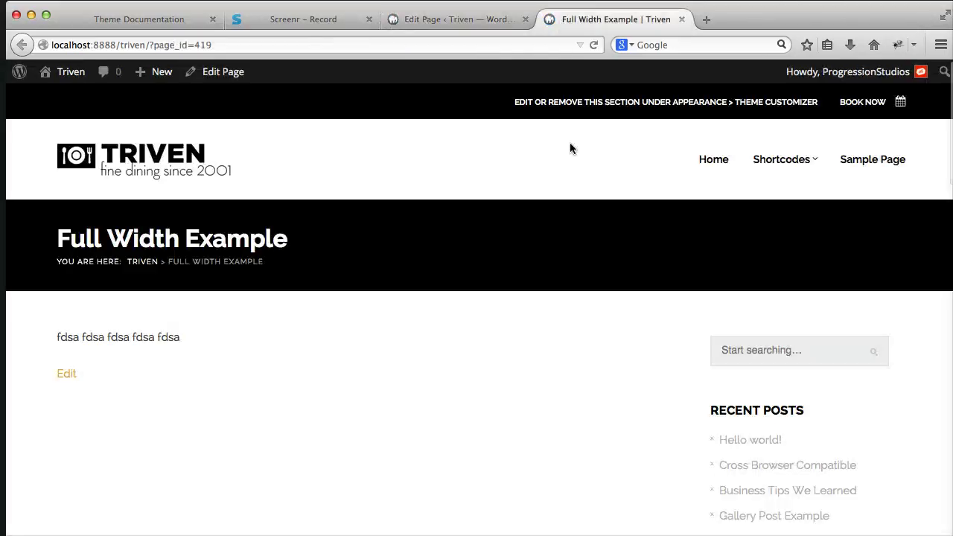
scroll(571, 156, down, 3)
scroll(164, 303, up, 3)
Apply the Full Width template to the Full Width Example page, update it and reload the published page.
click(454, 24)
scroll(852, 365, down, 3)
click(791, 369)
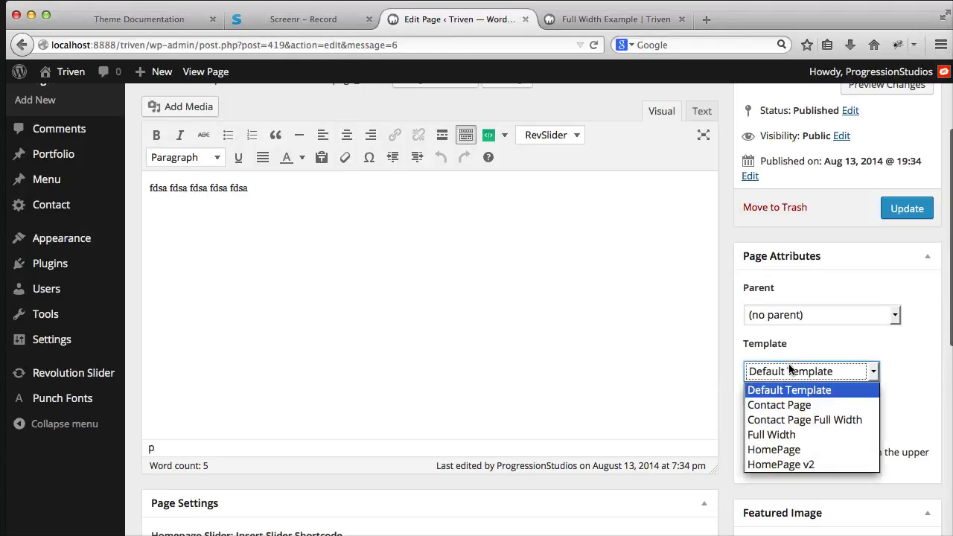
click(798, 436)
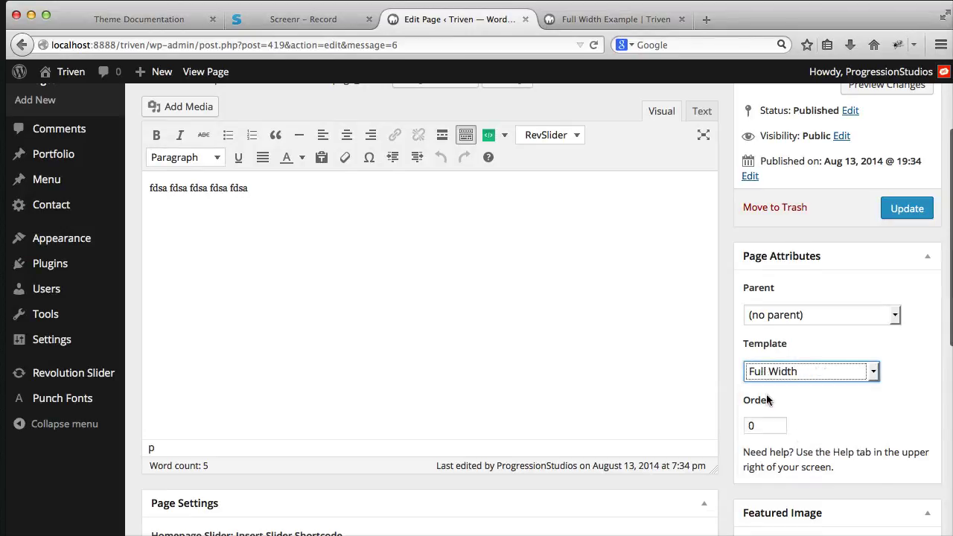
click(907, 209)
click(618, 19)
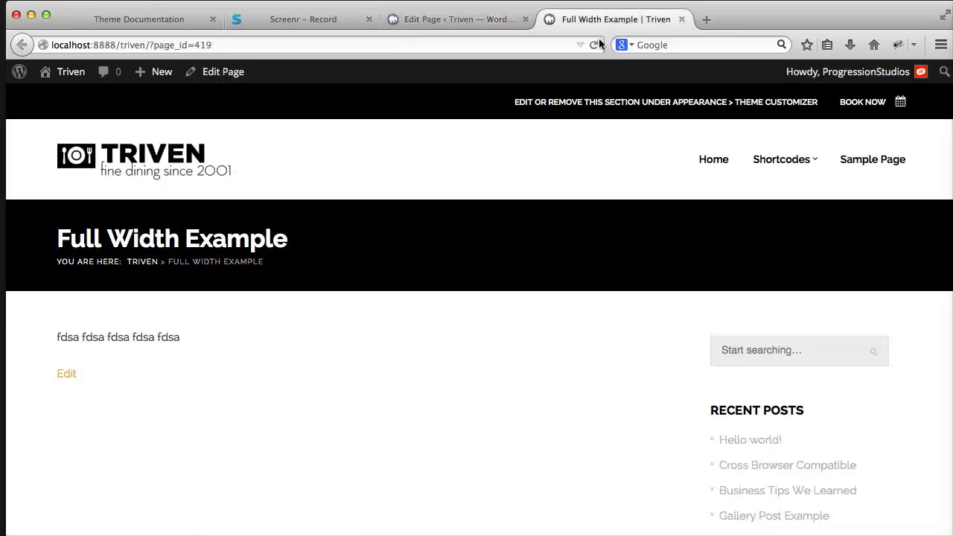
click(599, 40)
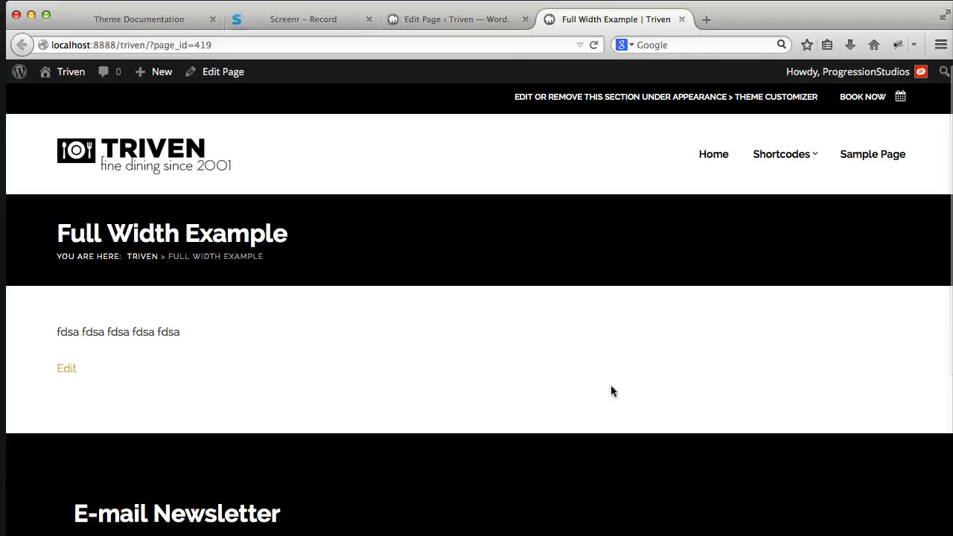